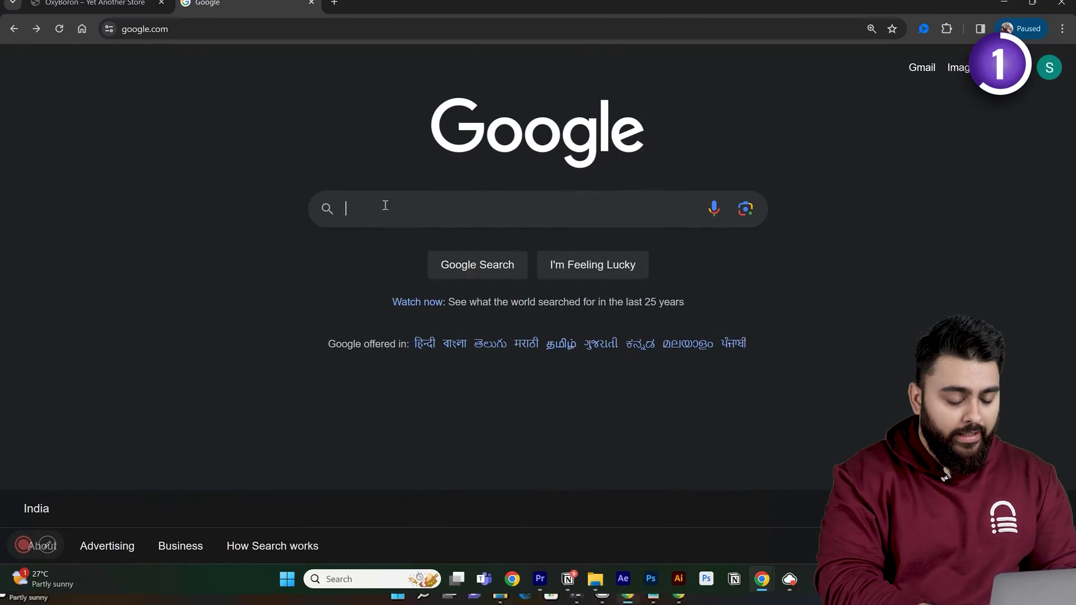
Search Google for 'google pagespeed' and open the PageSpeed Insights result.
left_click(385, 209)
type("google pagespe")
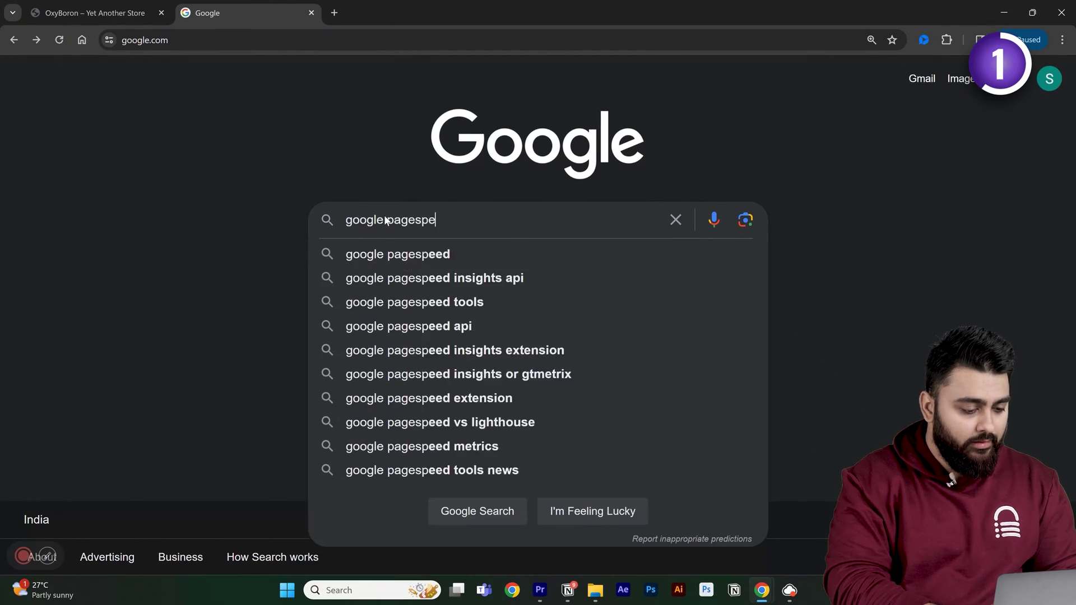
type("ed")
key("Return")
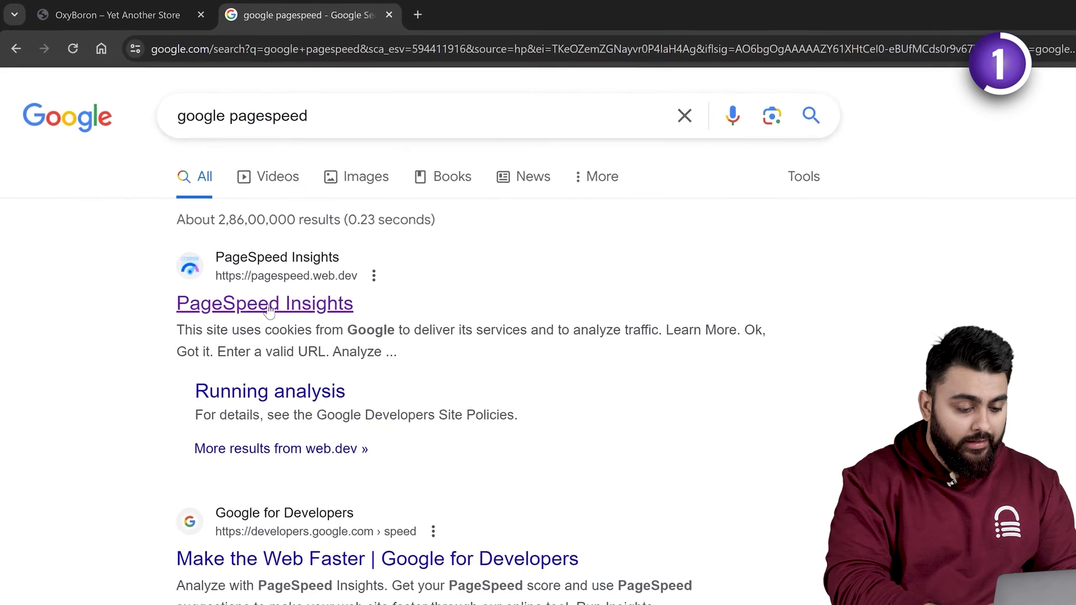
left_click(297, 346)
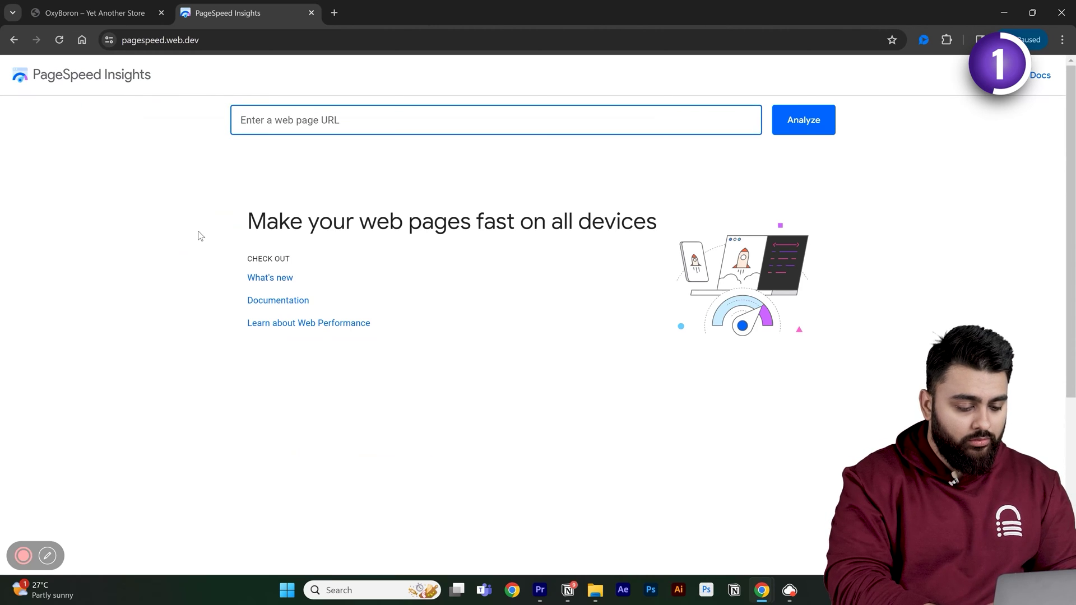
Copy the OxyBoron store's web address from its address bar.
left_click(107, 7)
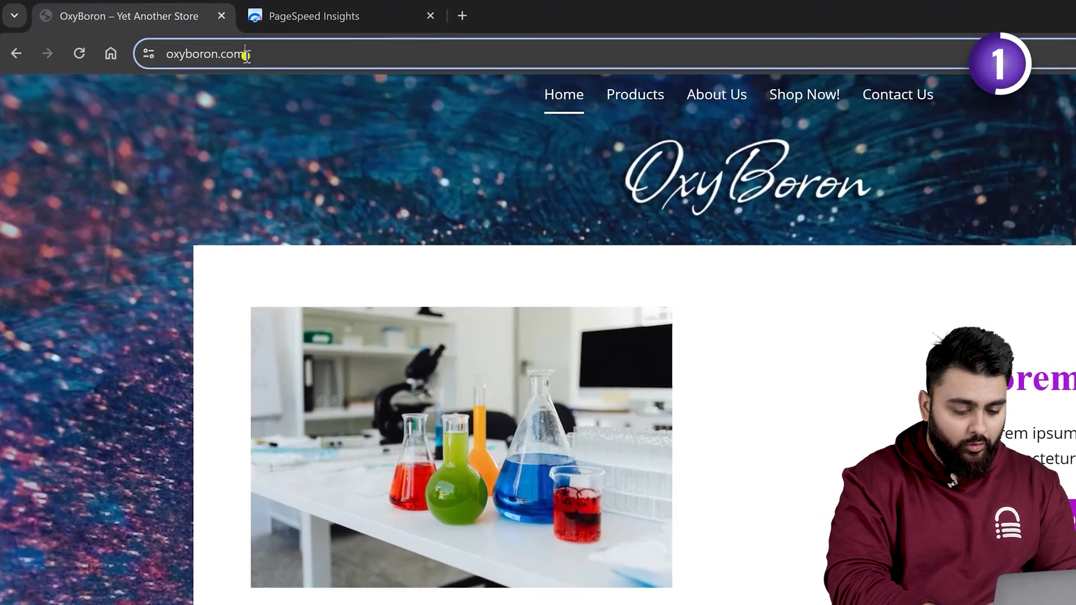
left_click(178, 41)
right_click(247, 56)
left_click(343, 180)
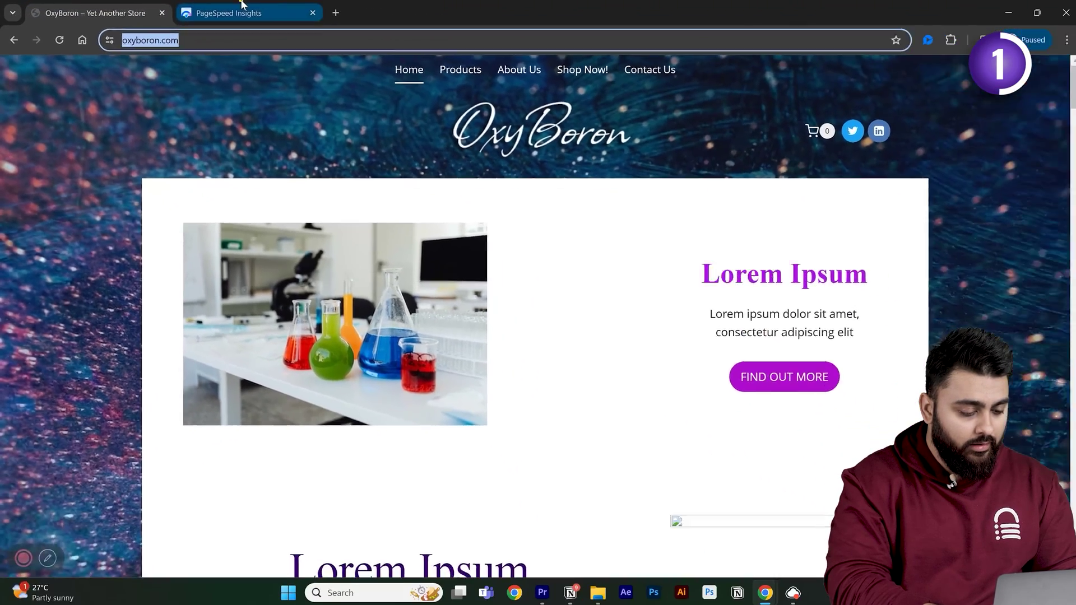
Paste the store address into the PageSpeed Insights URL field and run Analyze.
left_click(334, 6)
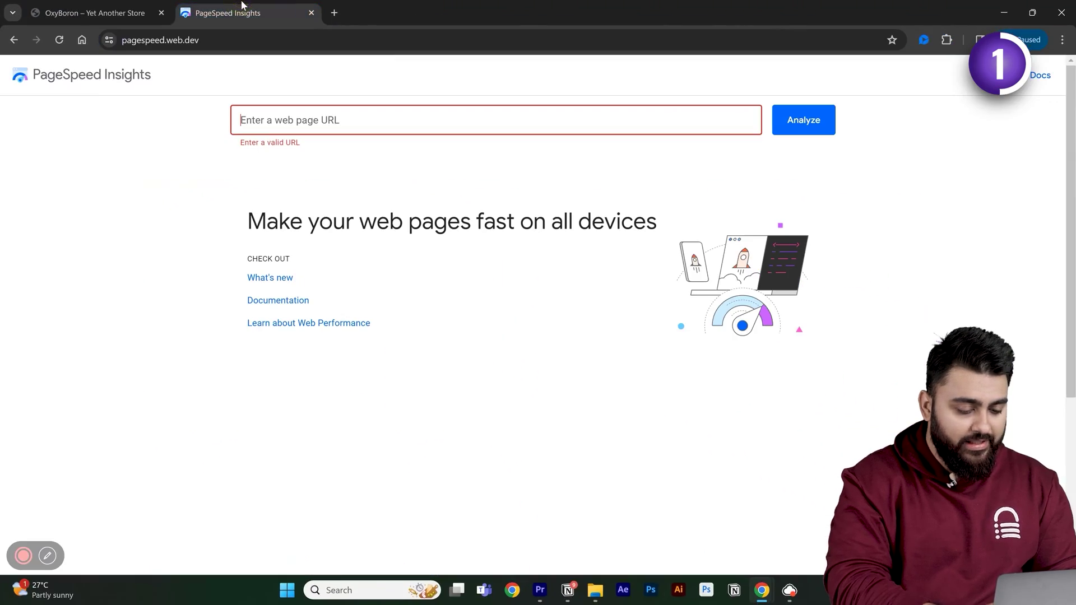
right_click(338, 121)
left_click(385, 248)
left_click(826, 130)
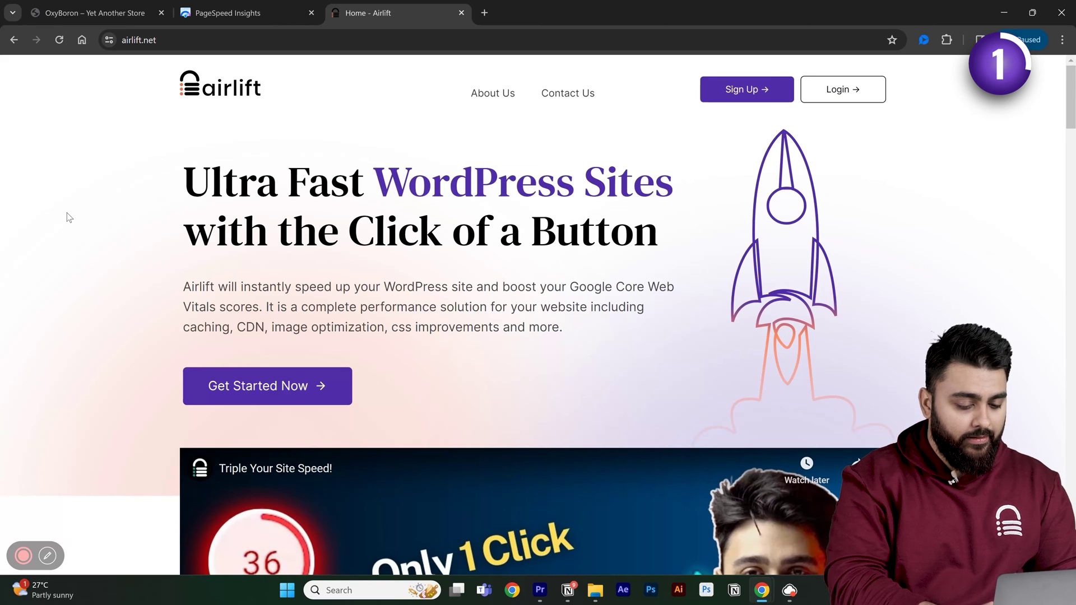
scroll(69, 218, "down", 5)
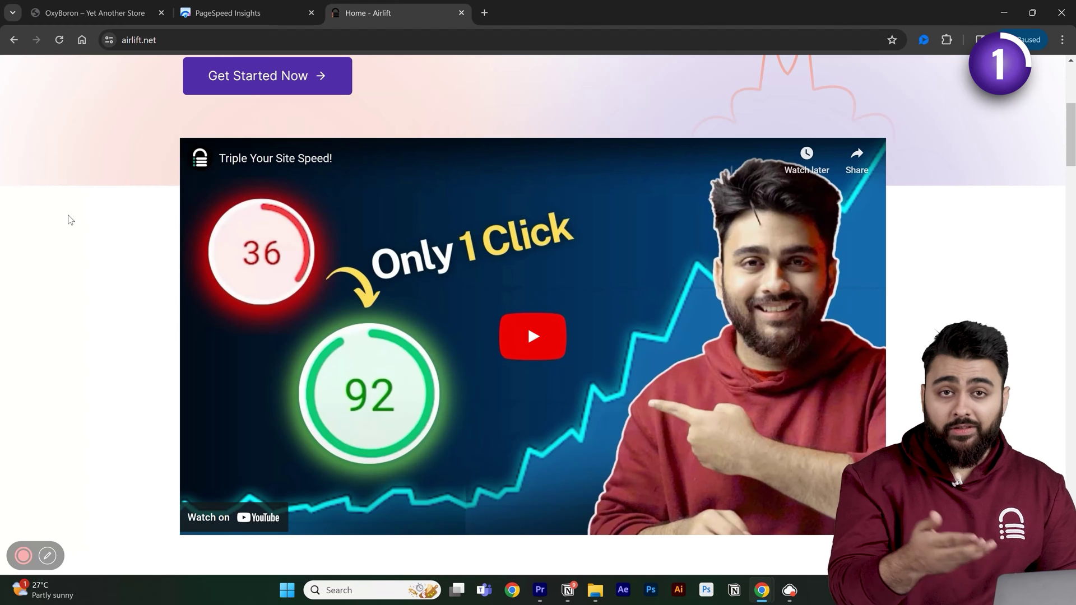
scroll(69, 218, "up", 5)
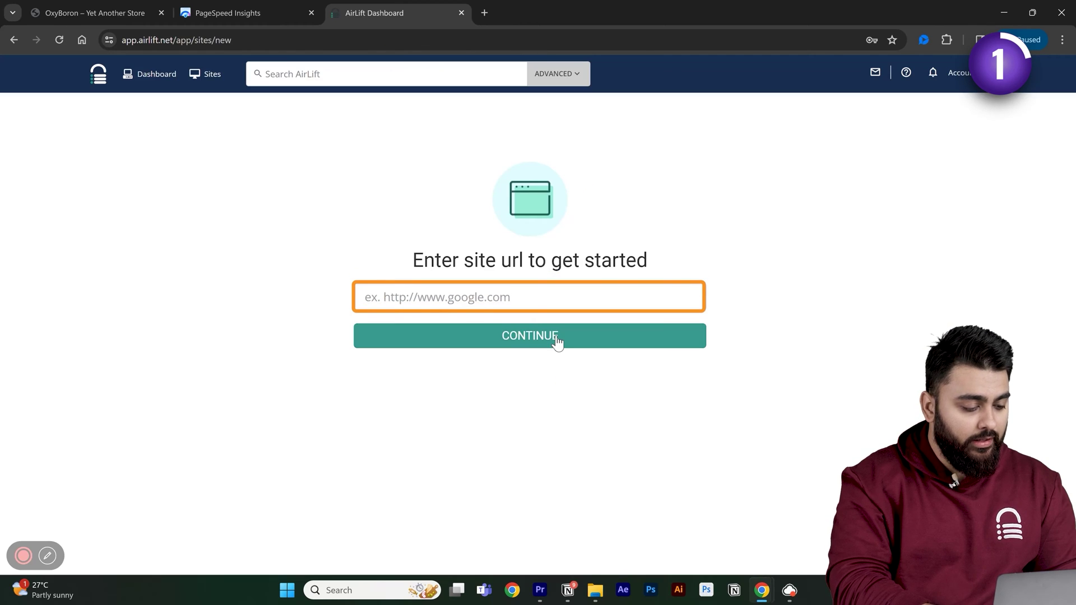
left_click(558, 343)
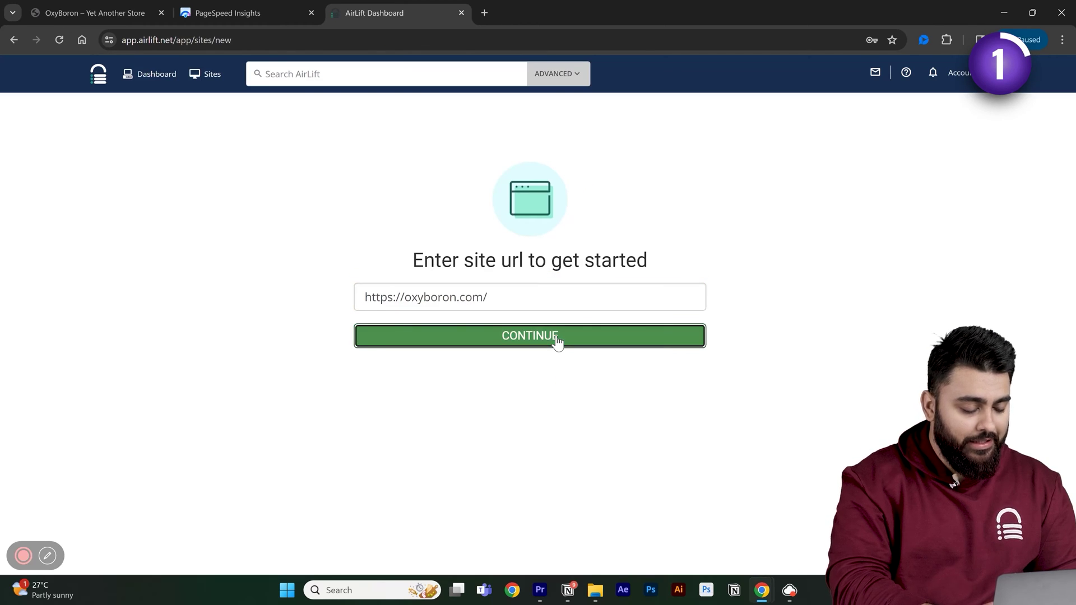
left_click(677, 208)
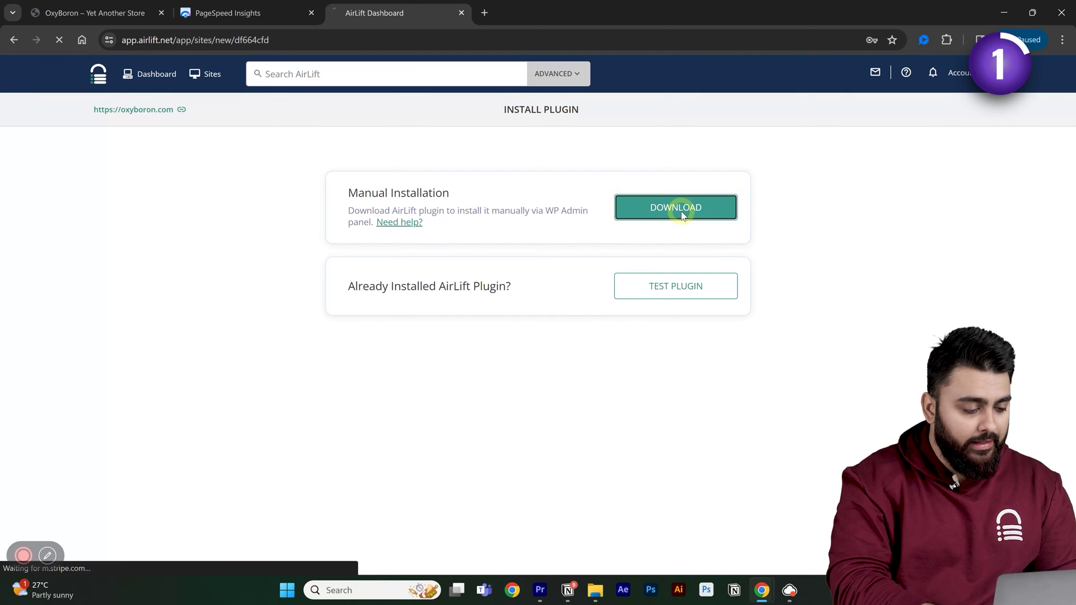
key("super+e")
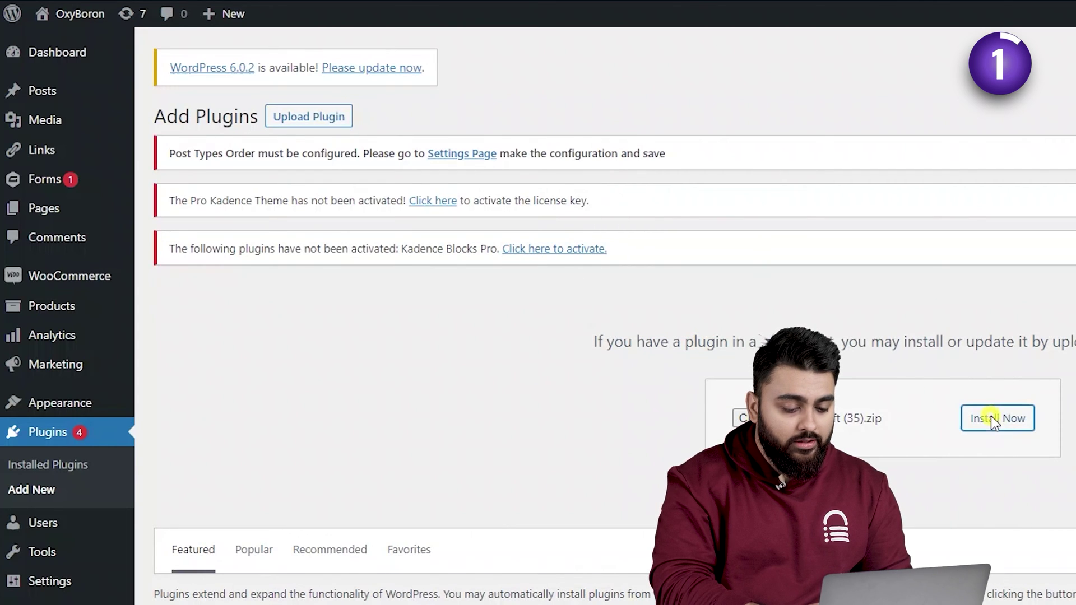
Install the chosen Airlift plugin zip with Install Now.
left_click(991, 418)
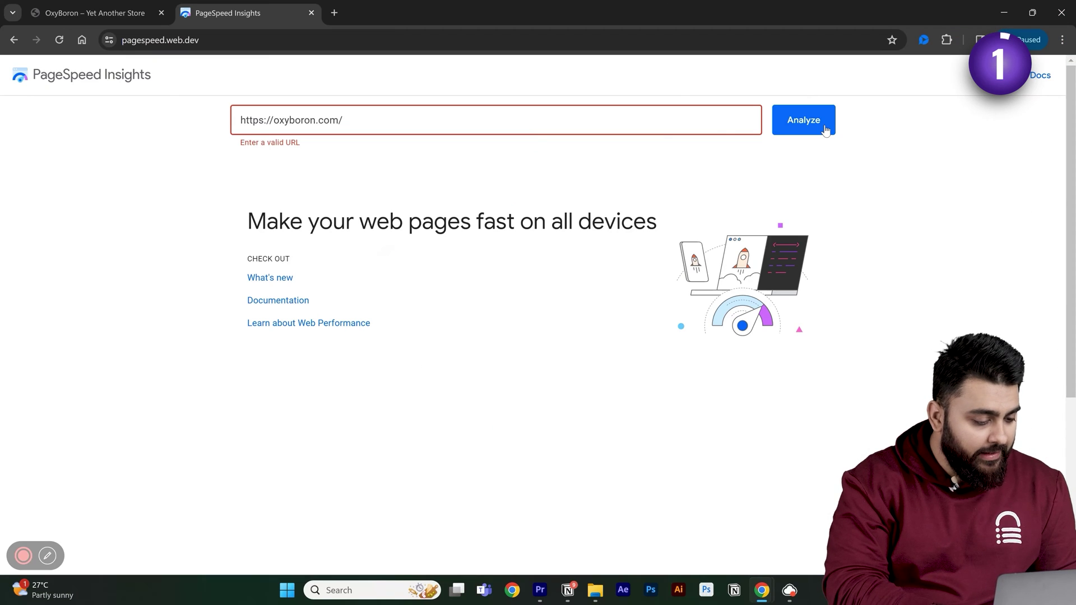
left_click(826, 130)
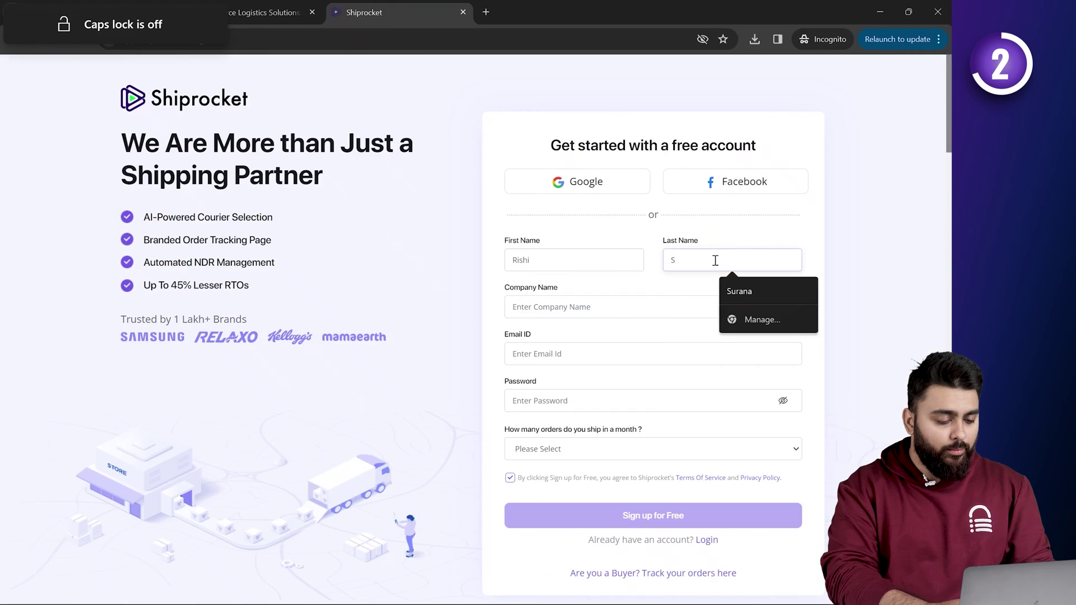
Fill the signup form with last name, company Blogvault, e-mail, password and order volume, then submit.
left_click(723, 293)
left_click(637, 307)
type("Blo")
type("gvault")
left_click(611, 355)
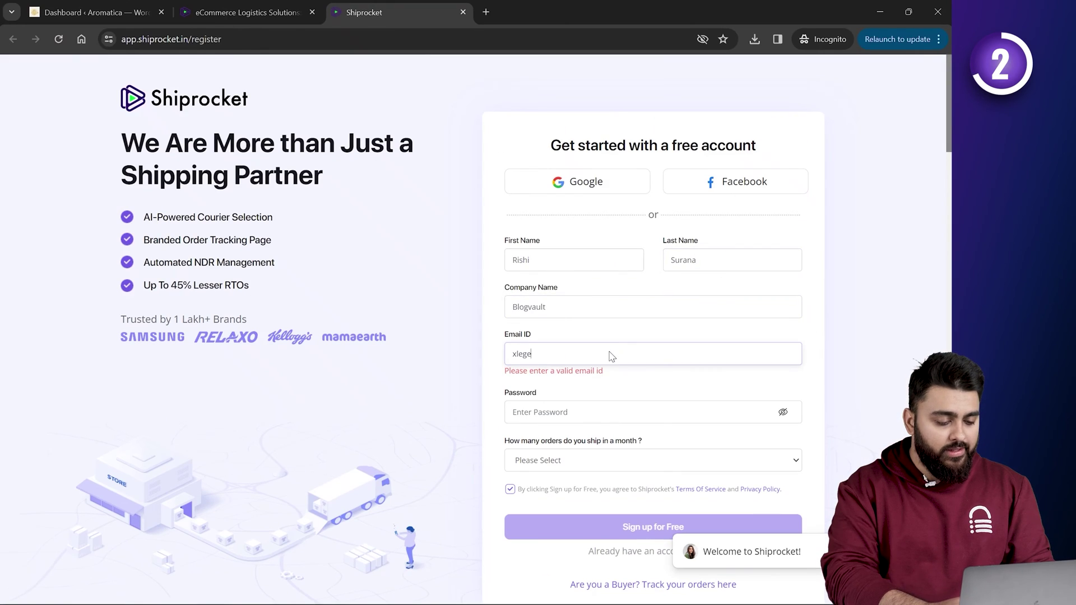
left_click(592, 400)
key("Caps_Lock")
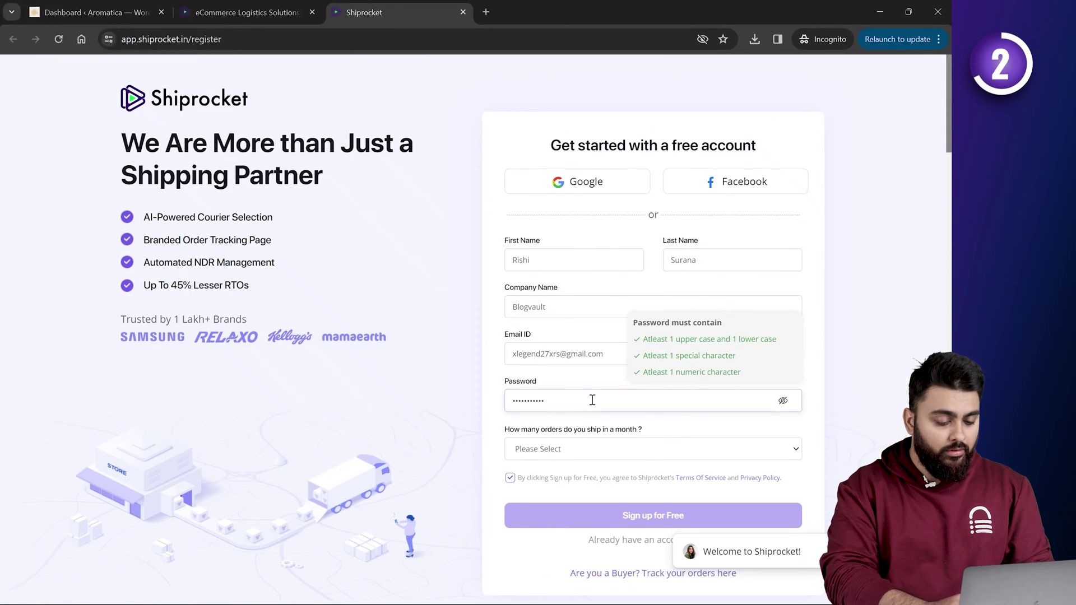
left_click(592, 449)
left_click(583, 478)
left_click(583, 512)
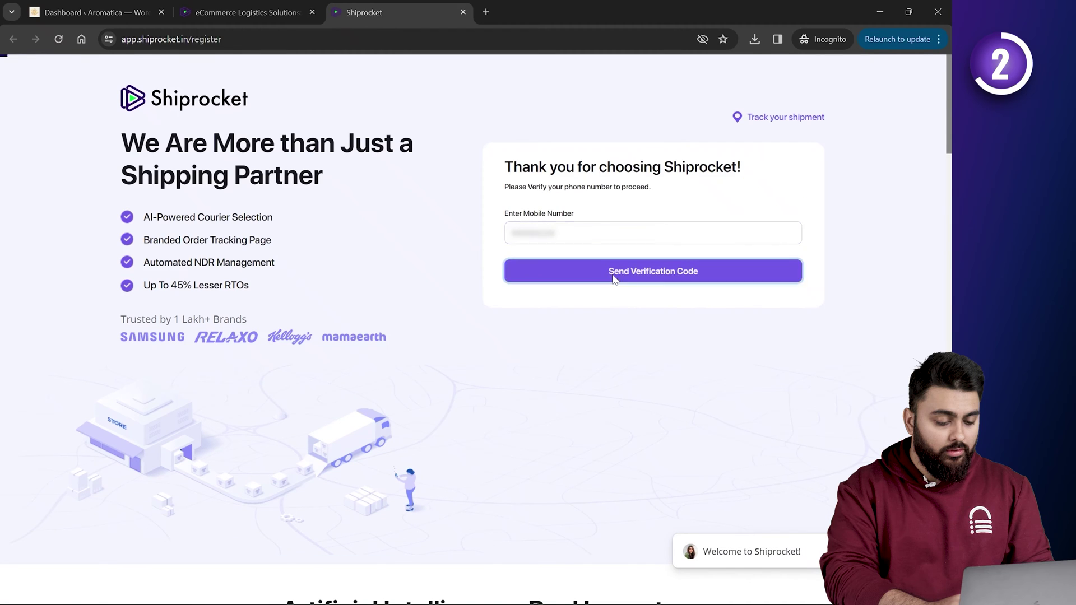
Verify the phone with the OTP code, save the company address, and skip KYC.
left_click(614, 275)
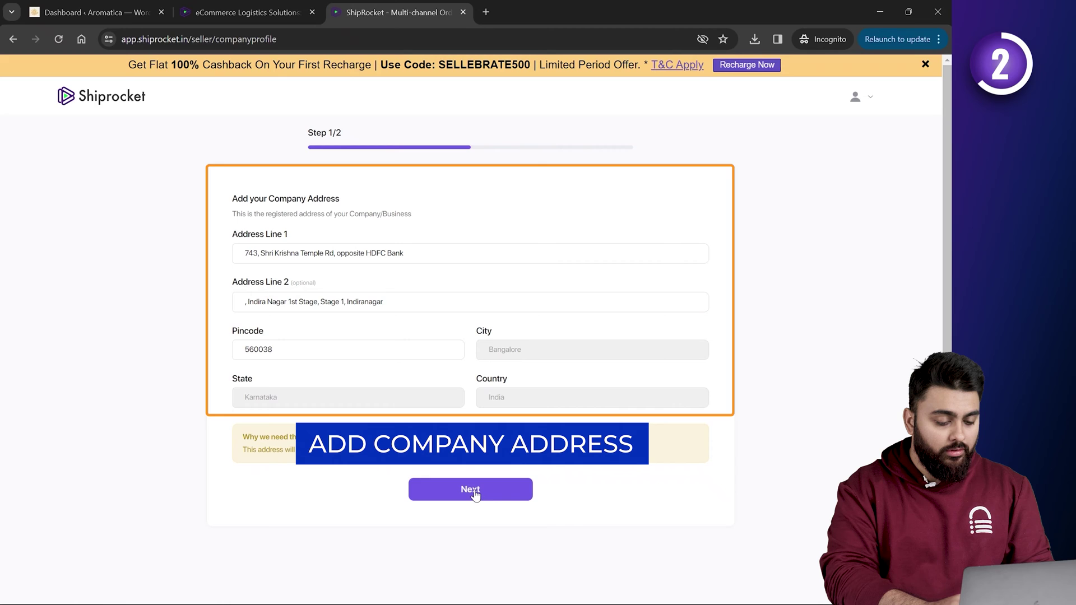
left_click(479, 493)
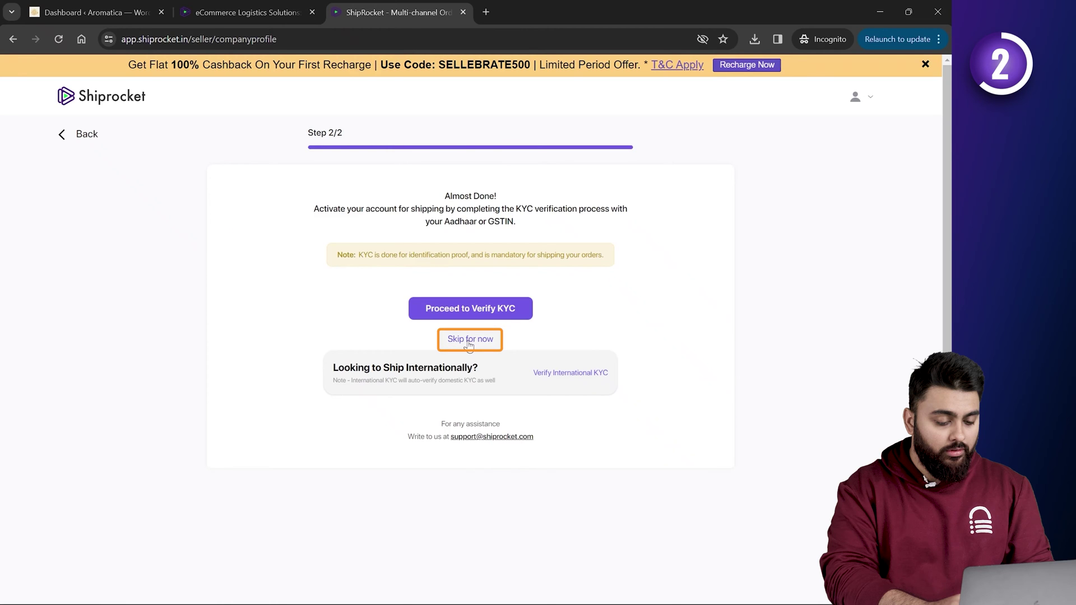
left_click(469, 343)
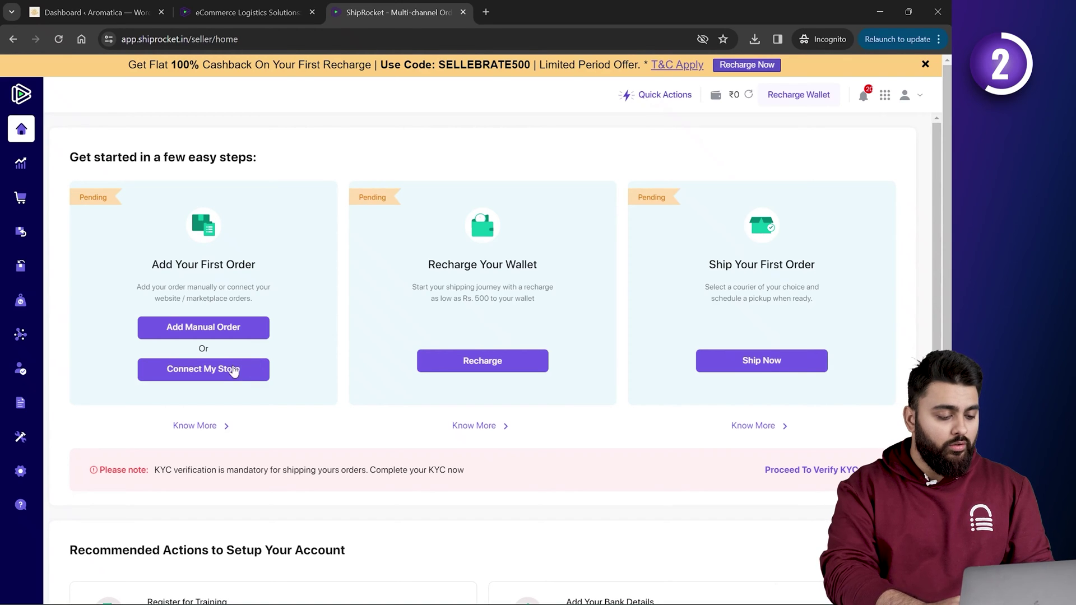
left_click(216, 372)
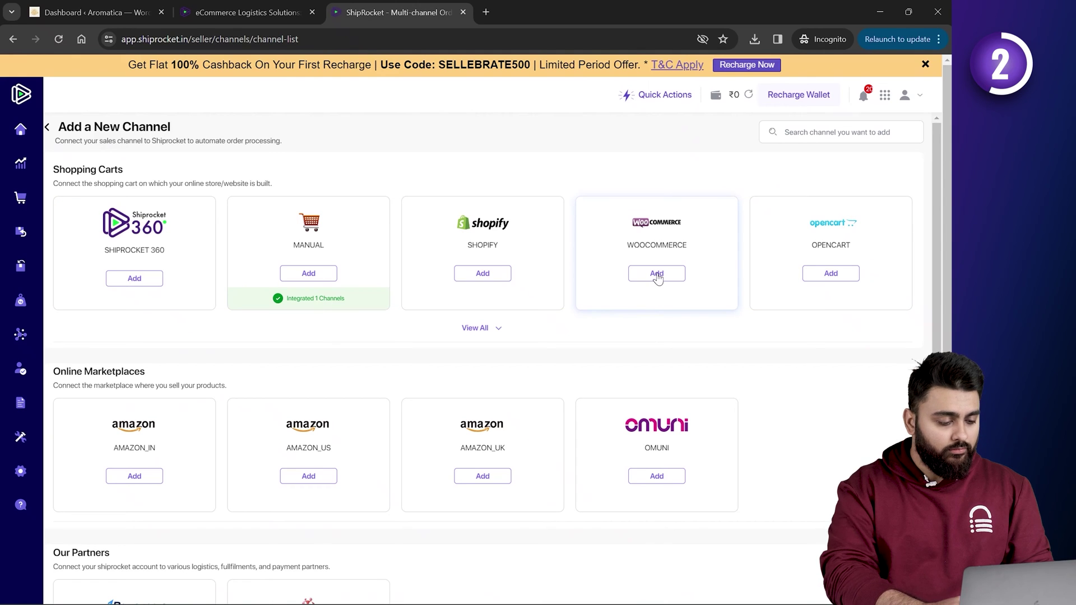
left_click(656, 275)
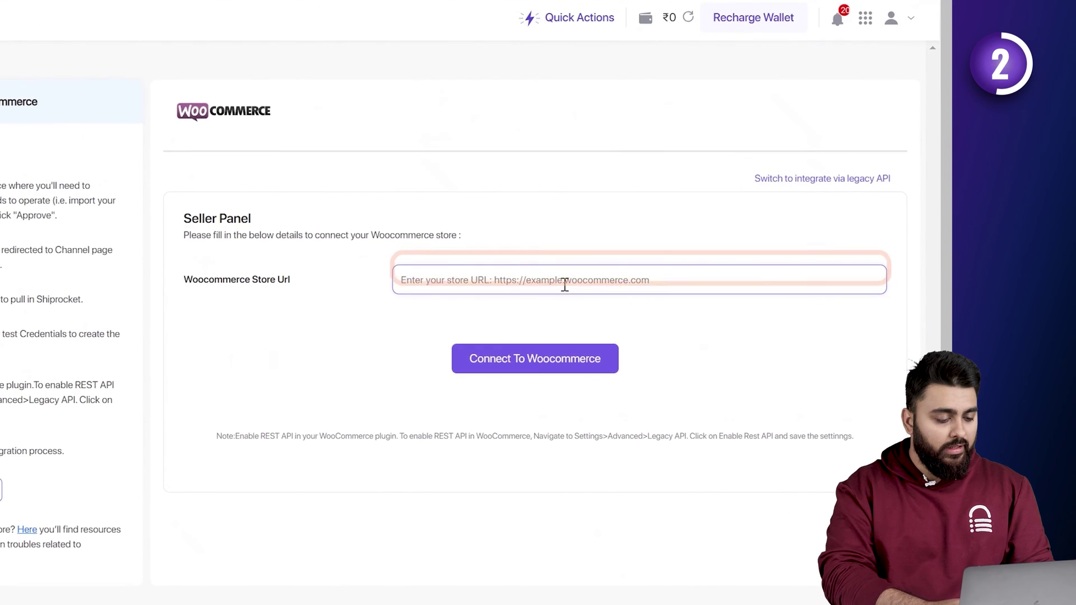
type("https://wordpress-673878-4051520.cloudwaysapps.com/")
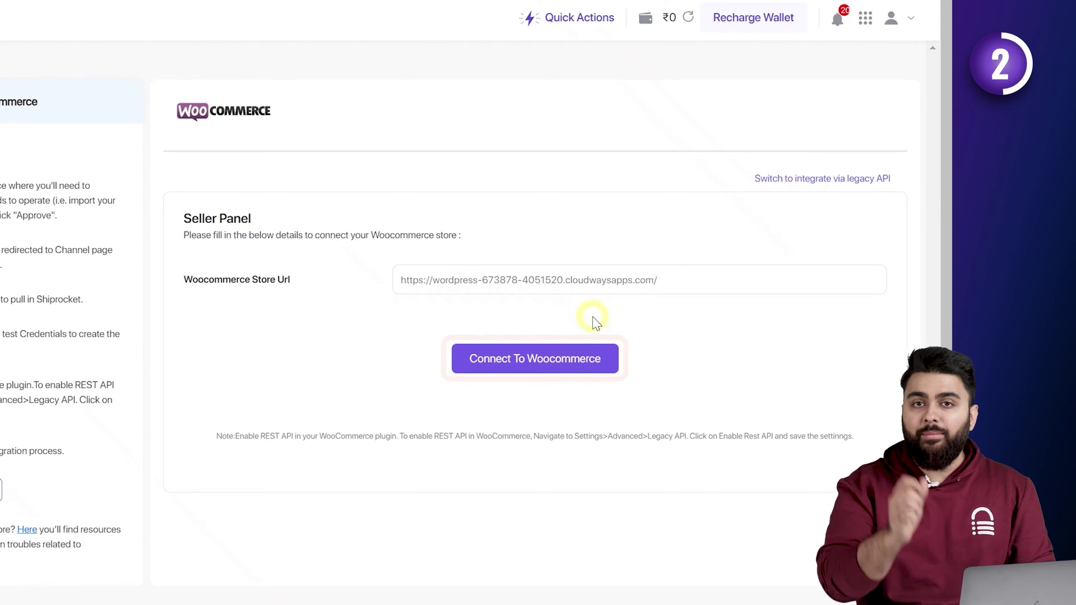
Enable the legacy REST API under WooCommerce Settings > Advanced > Legacy API and save.
left_click(130, 4)
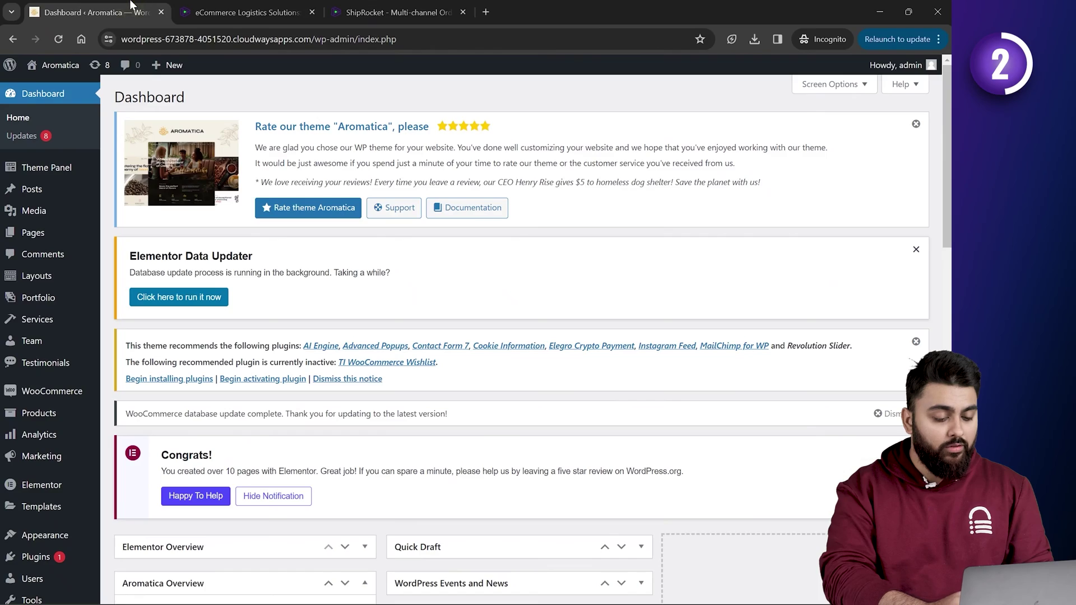
mouse_move(64, 393)
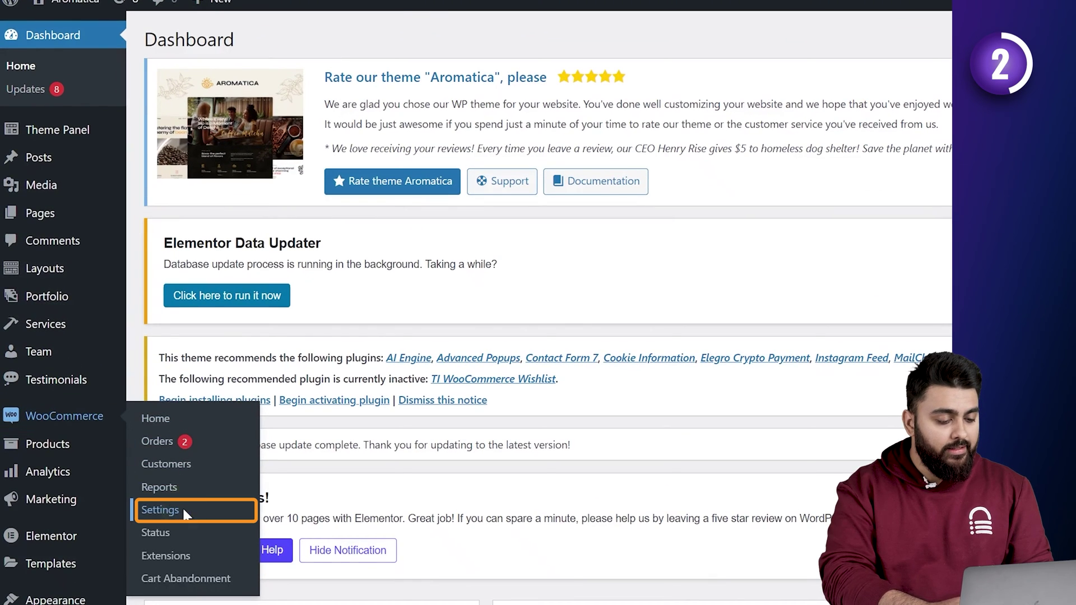
left_click(183, 508)
left_click(713, 107)
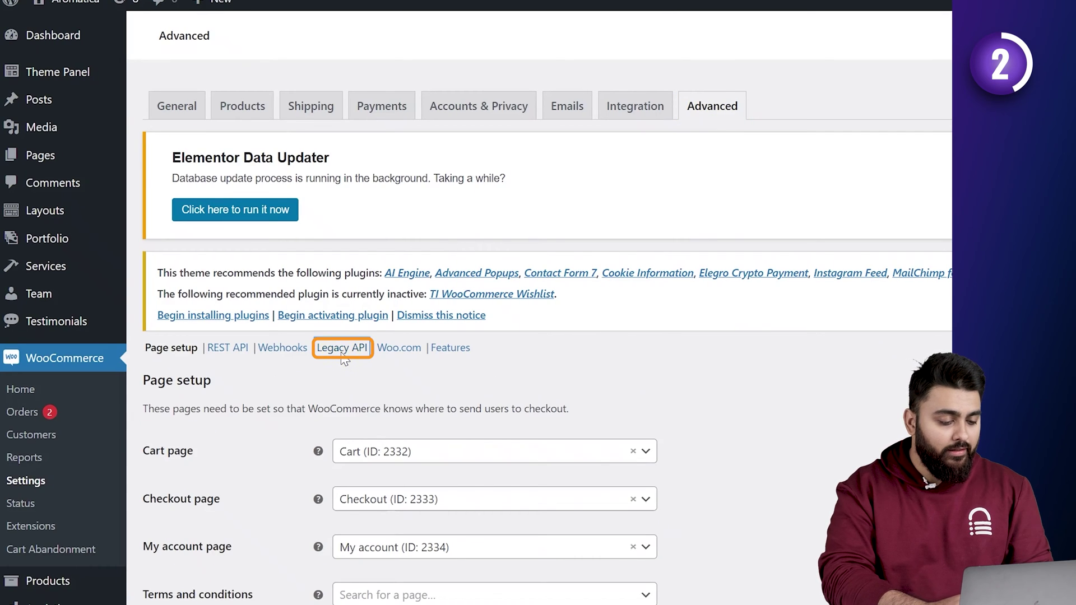
left_click(343, 358)
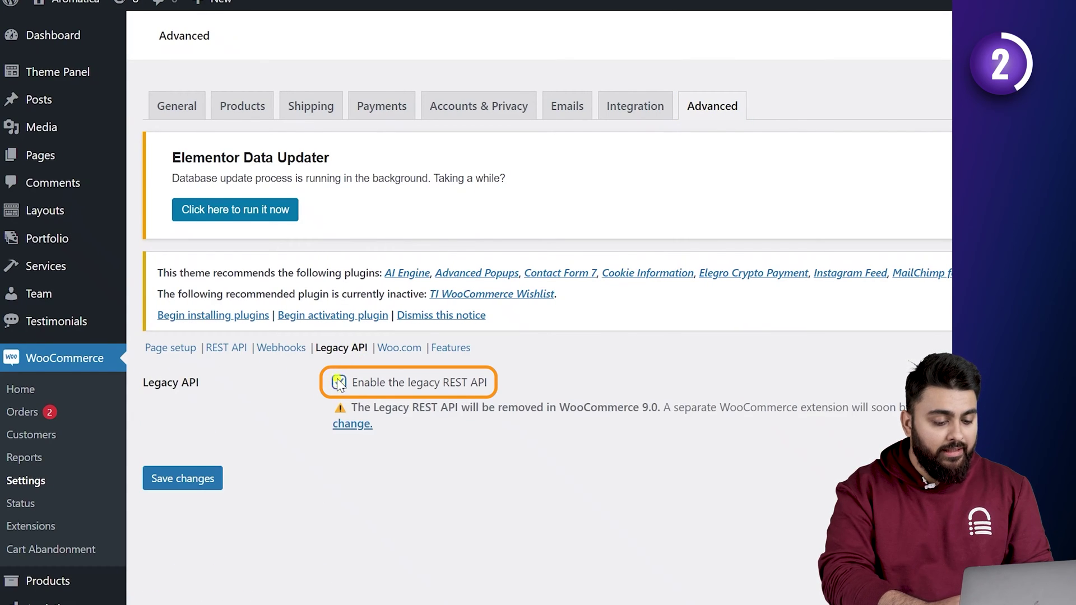
left_click(190, 482)
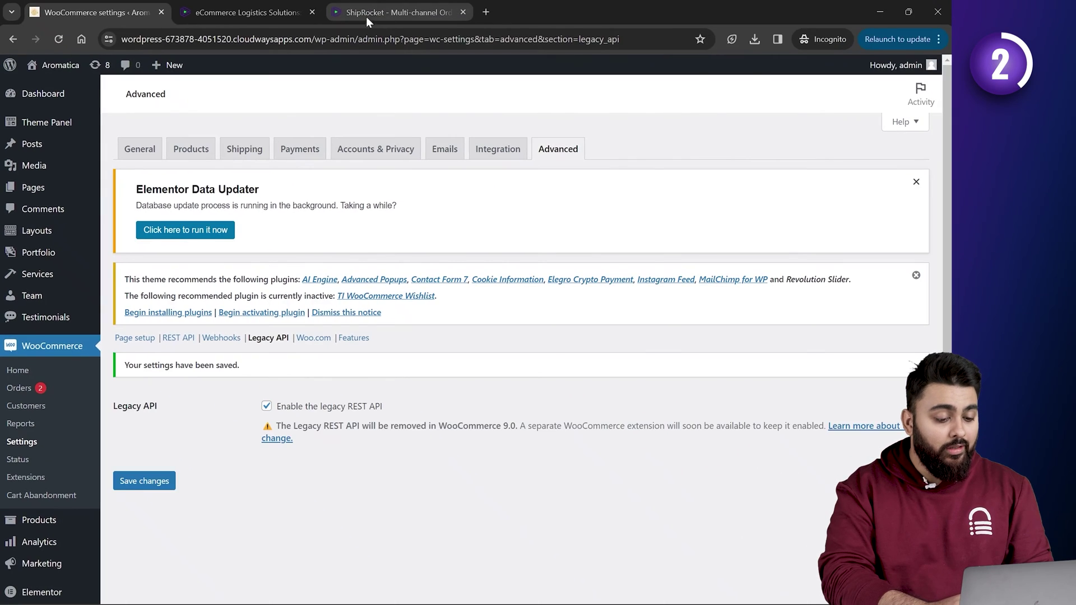
Authorize Shiprocket's access to the WooCommerce store.
left_click(369, 11)
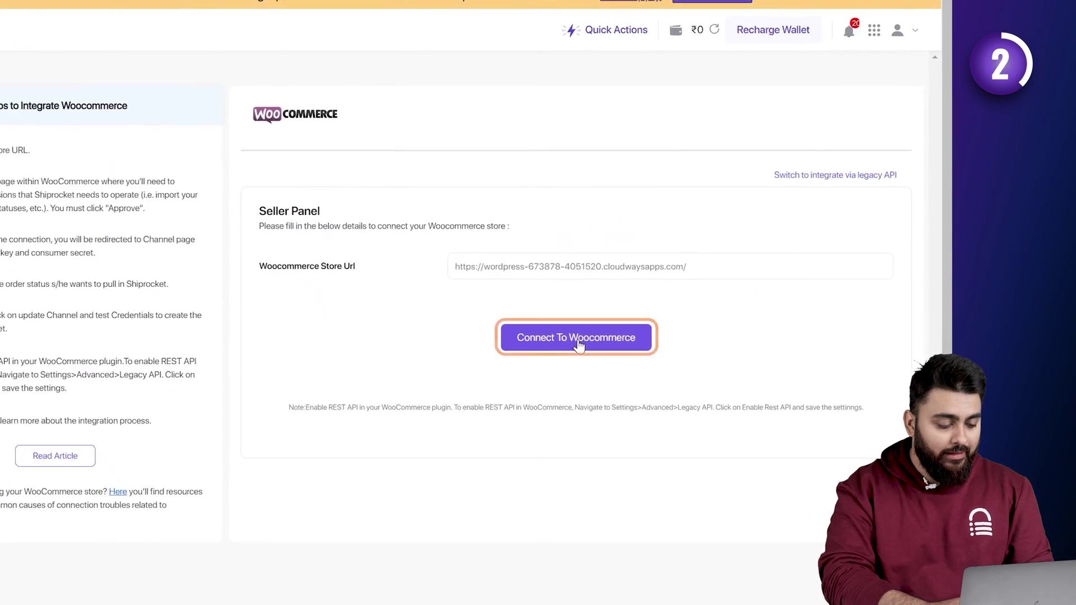
left_click(572, 339)
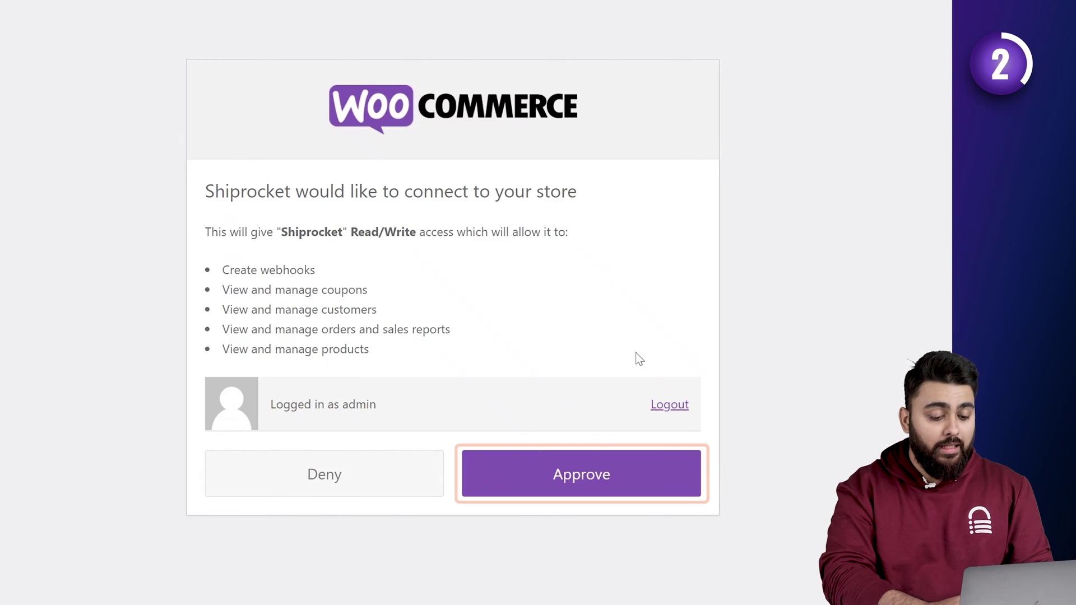
left_click(579, 465)
Enter brand name Blogvault, status to fetch Processing, and turn on Push Order Status.
left_click(699, 291)
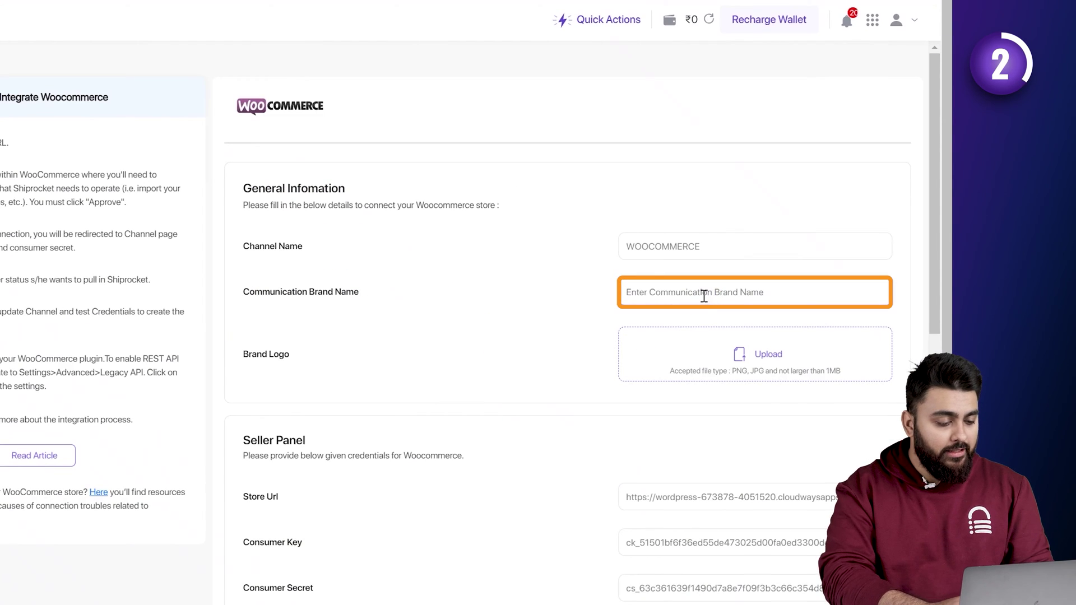
type("Blogvault")
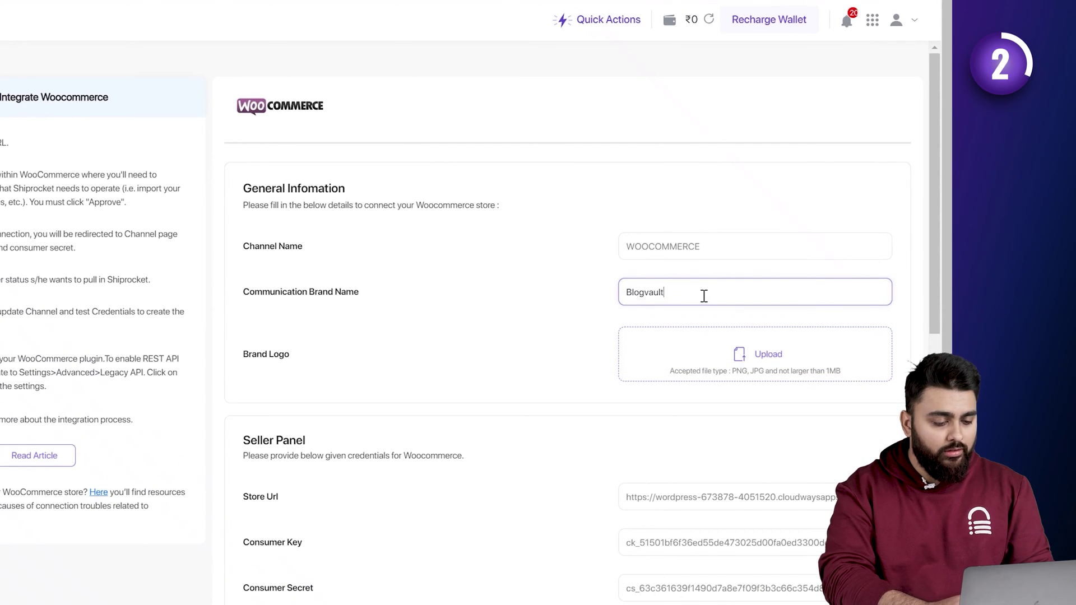
scroll(690, 451, "down", 5)
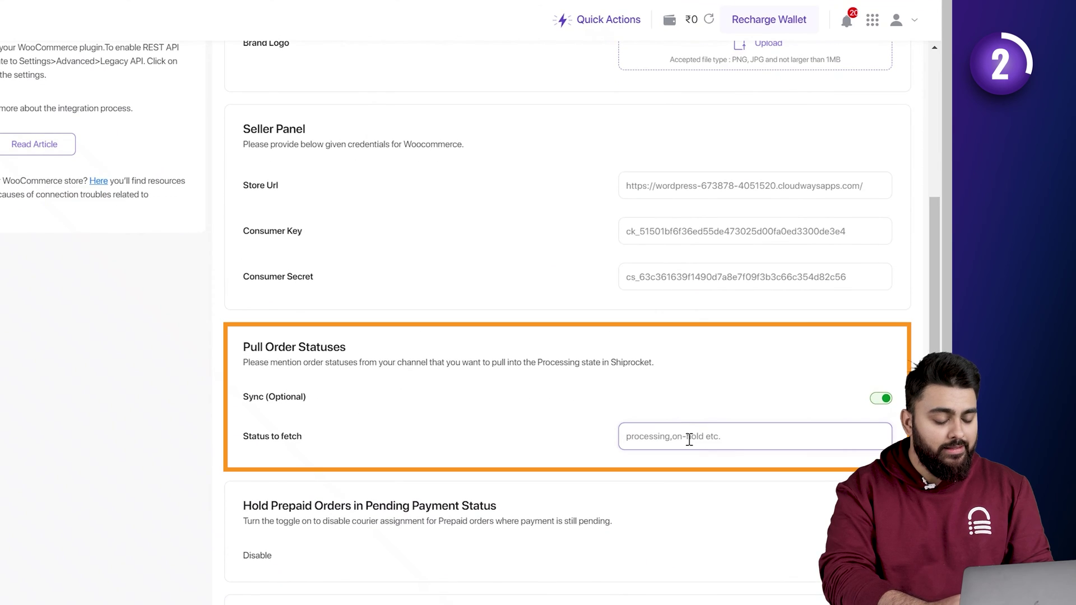
type("P")
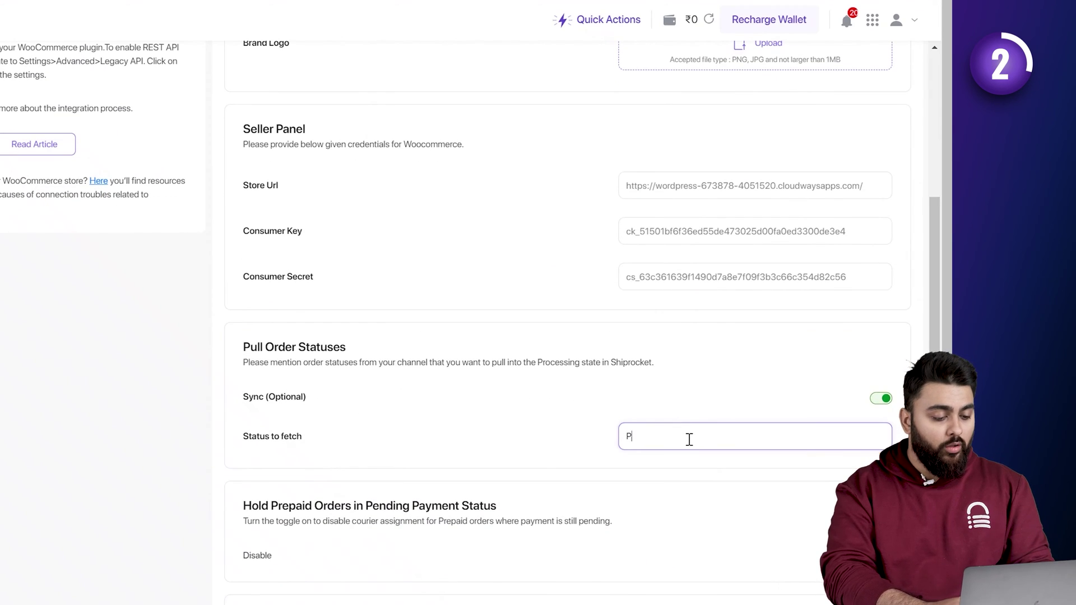
type("rocessing")
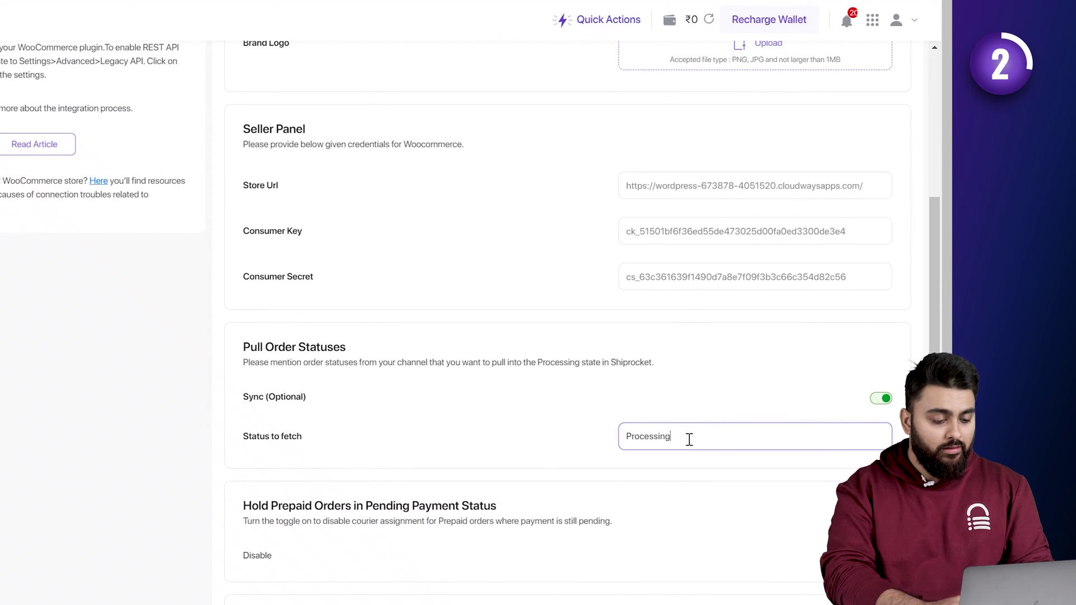
scroll(689, 443, "down", 6)
left_click(881, 330)
scroll(746, 452, "down", 7)
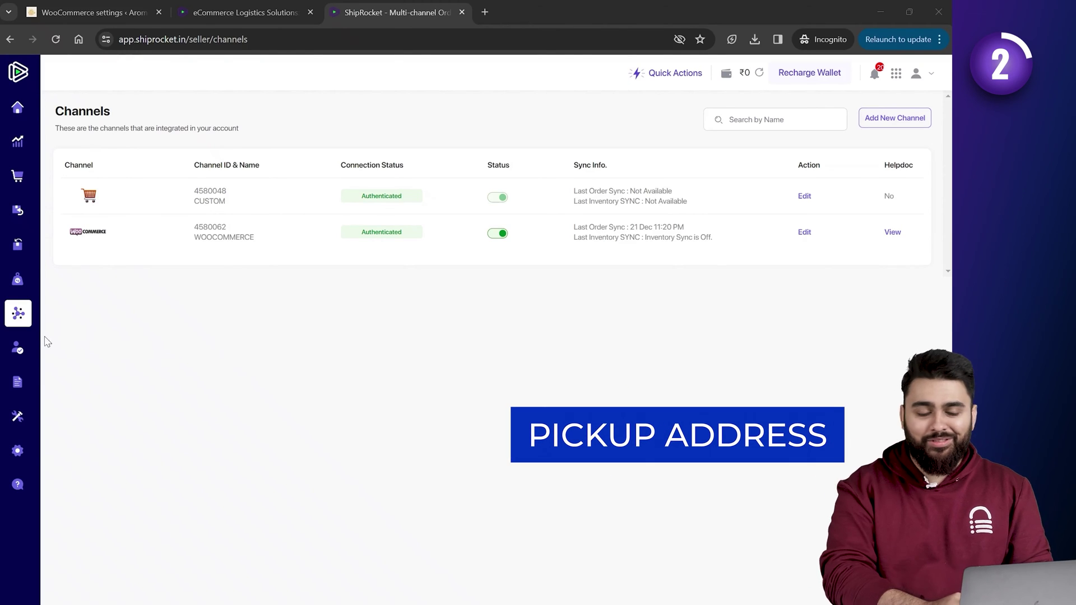
Add a pickup address nicknamed Pickup under Manage Pickup Addresses, verify its phone, and save.
left_click(17, 451)
left_click(342, 194)
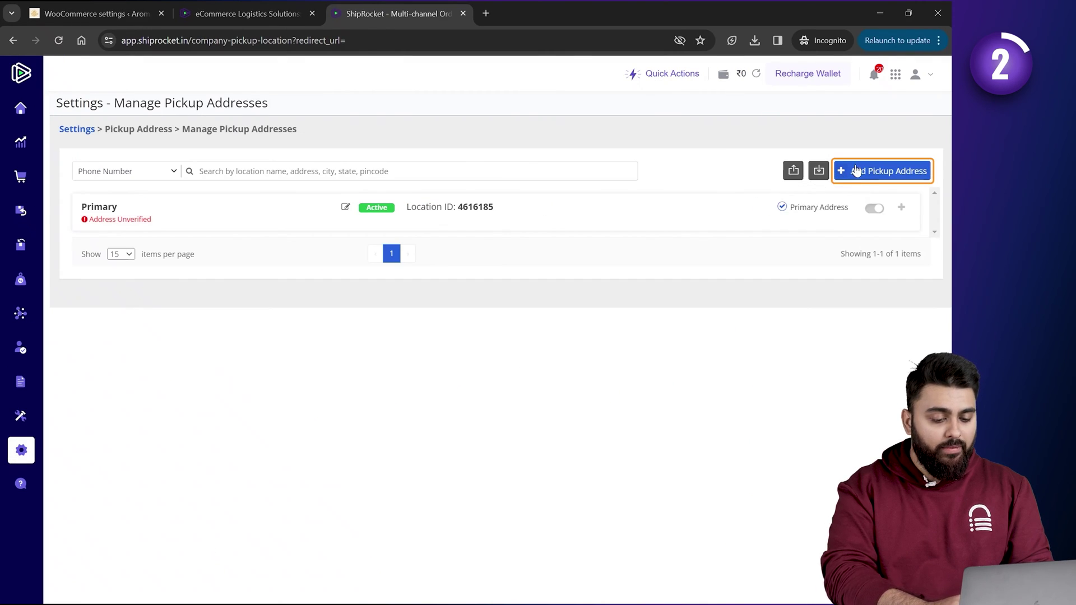
left_click(856, 170)
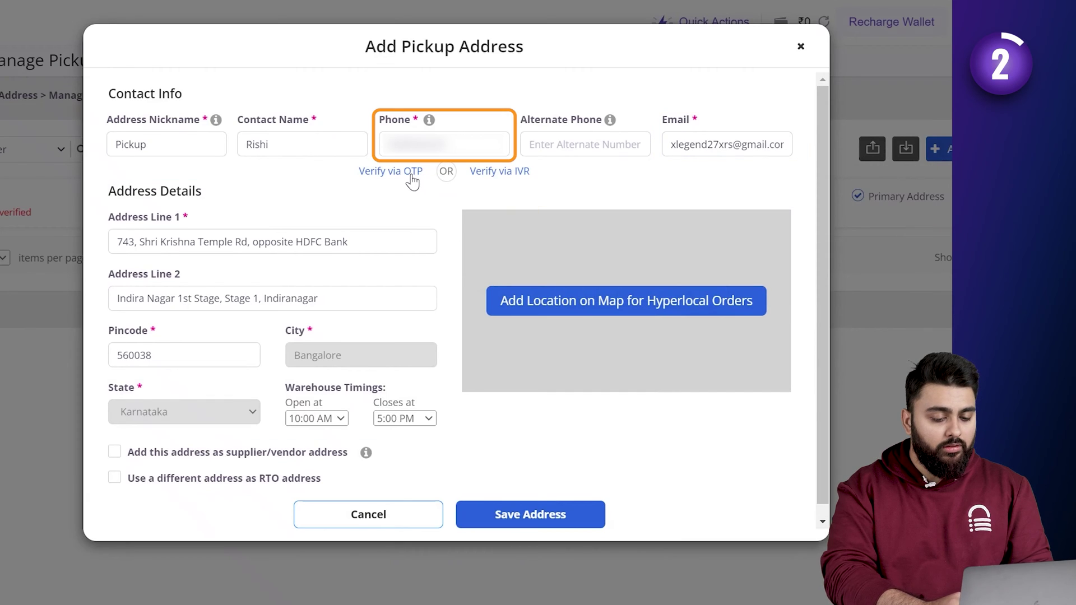
left_click(407, 175)
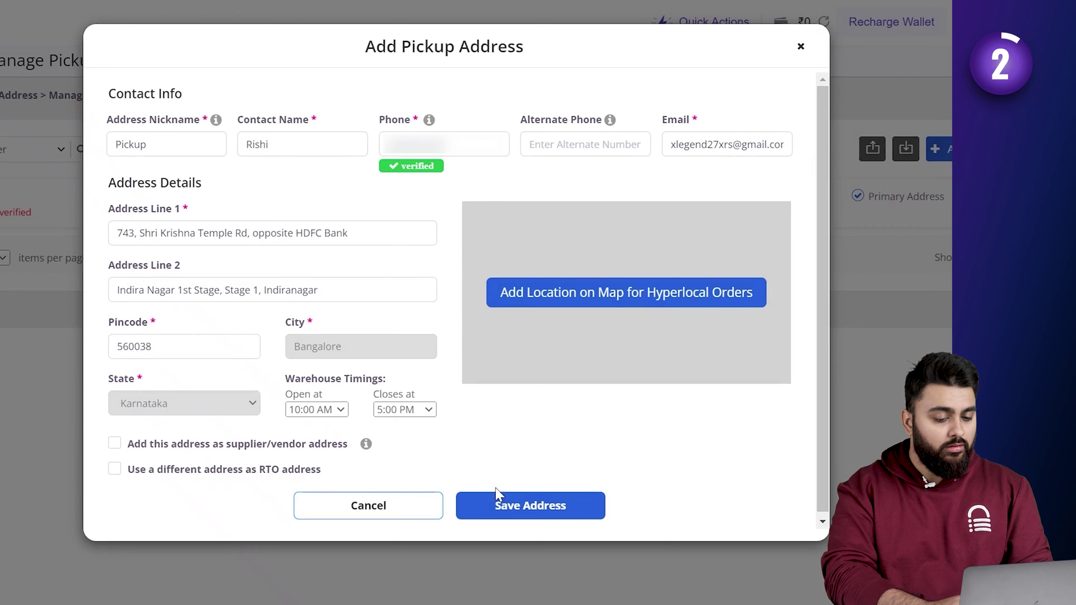
left_click(499, 506)
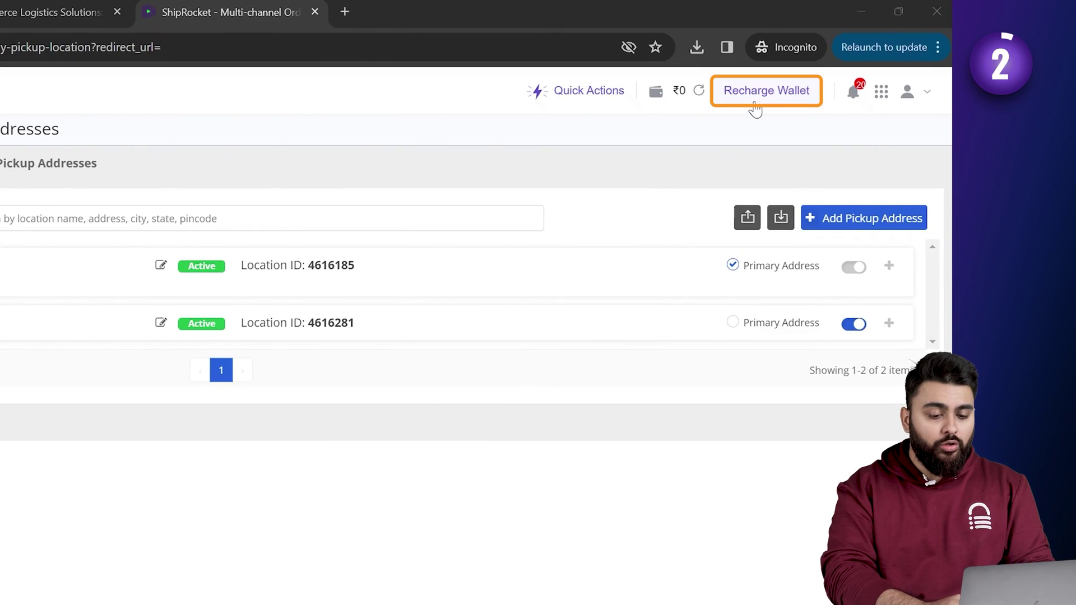
Recharge the wallet with ₹500, apply coupon SELLEBRATE500, and continue to payment.
left_click(754, 103)
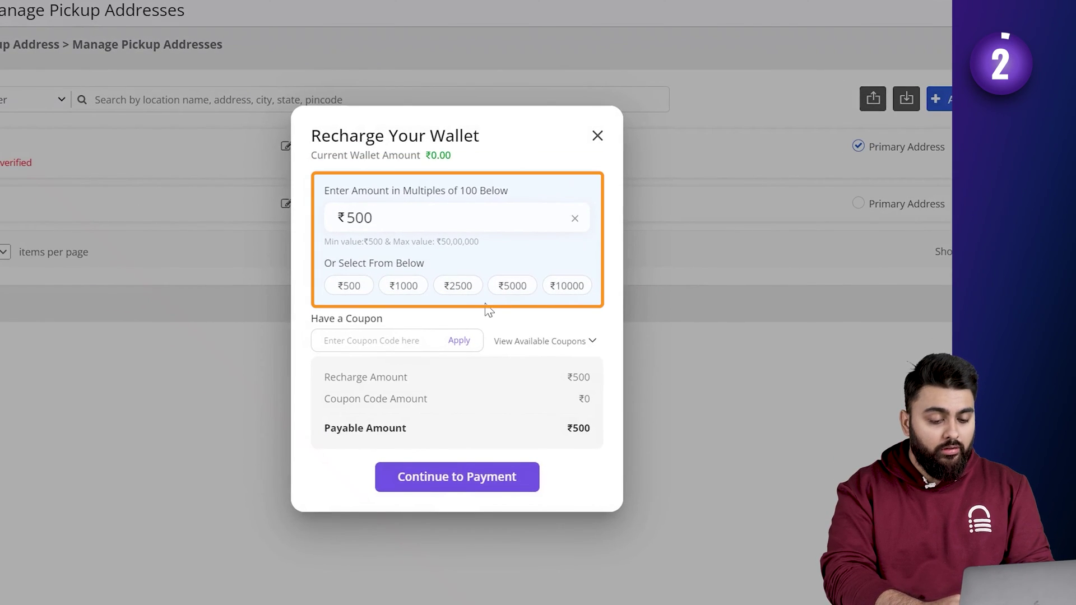
left_click(539, 340)
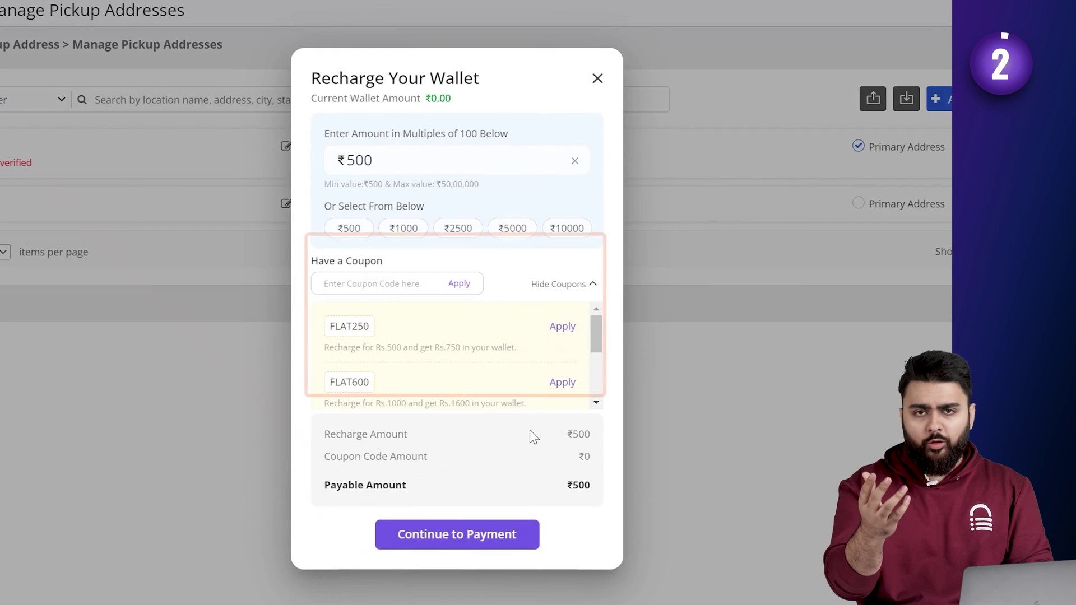
scroll(540, 387, "down", 3)
left_click(560, 371)
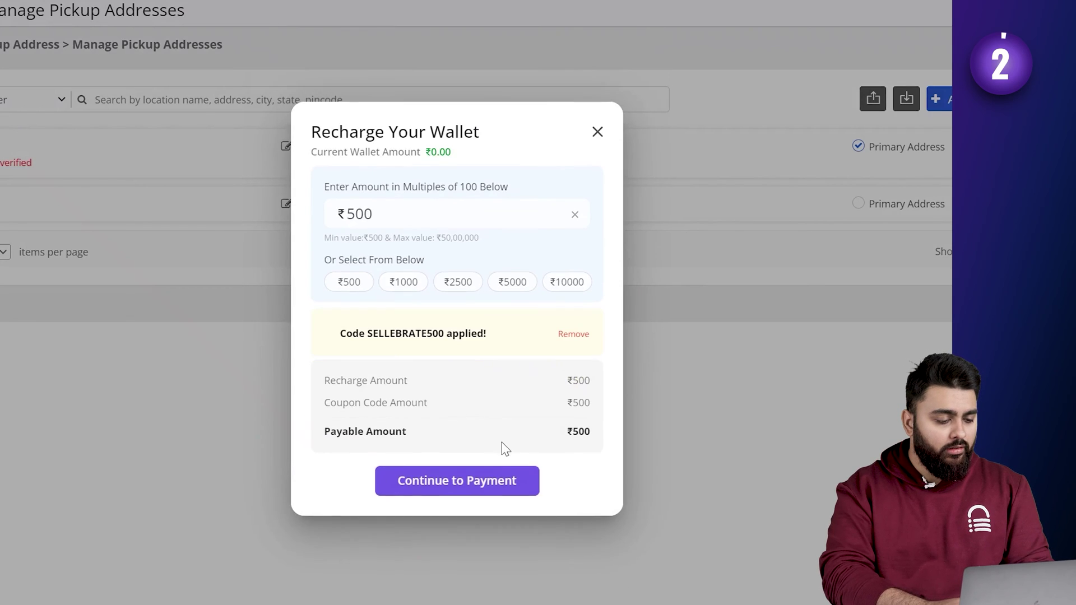
left_click(475, 495)
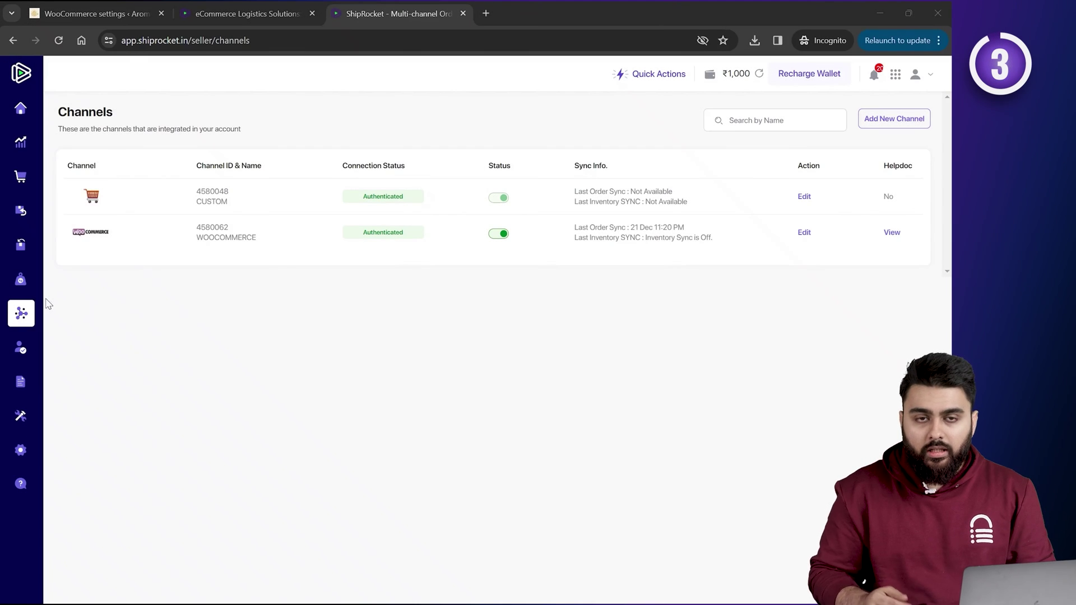
Fill the COD Bank Details form in Settings, entering the account number twice.
mouse_move(22, 441)
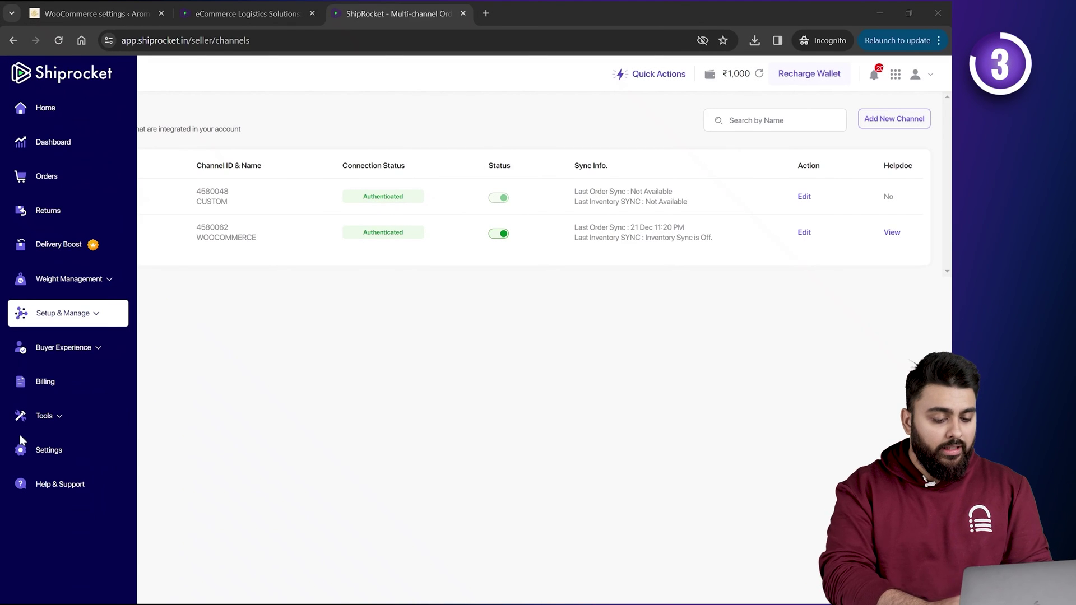
left_click(22, 445)
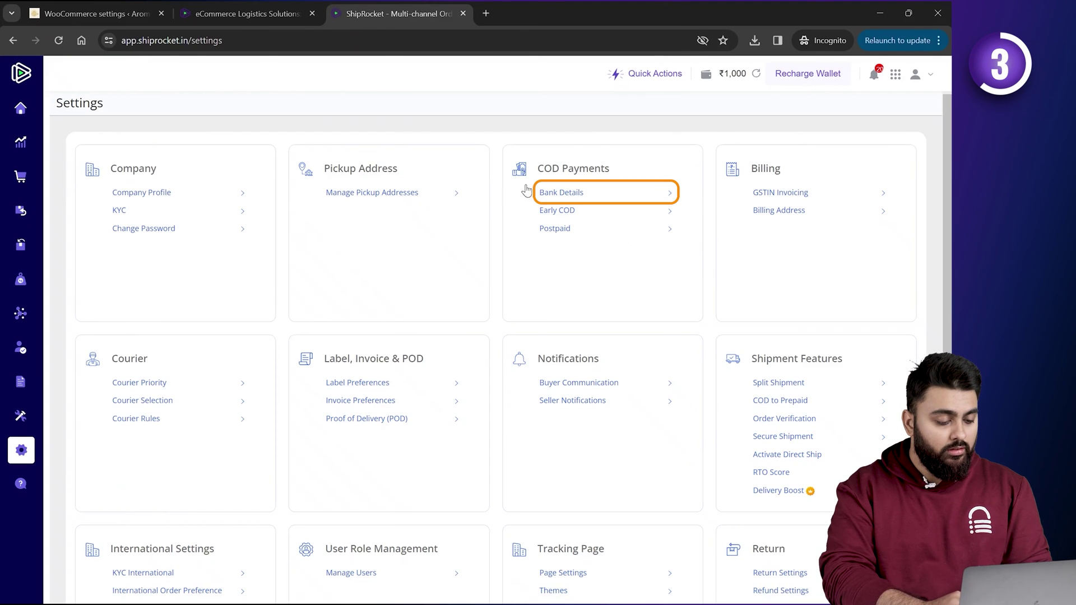
left_click(554, 194)
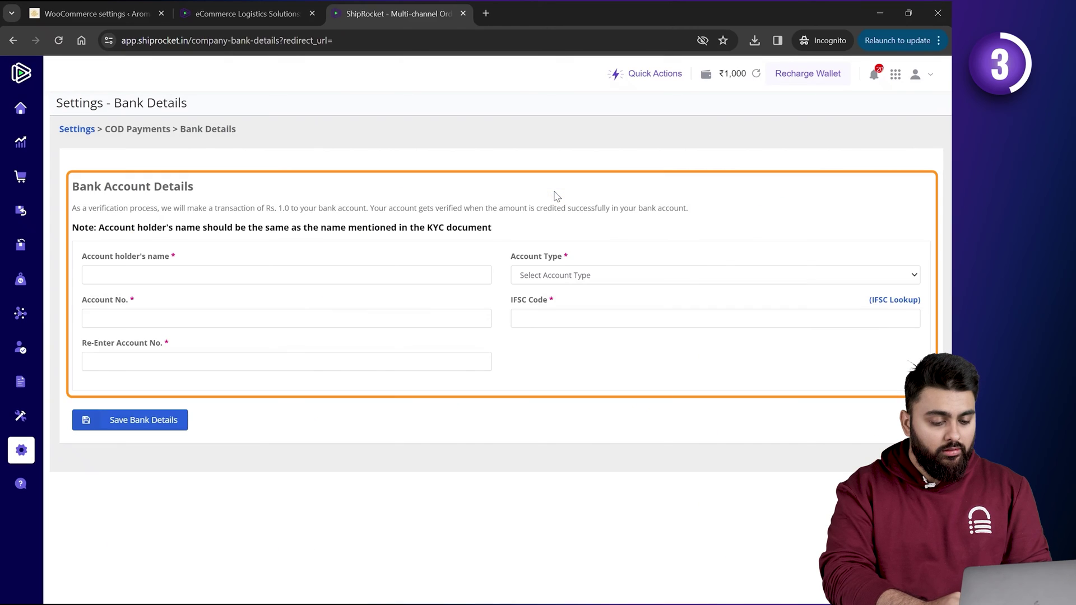
left_click(393, 317)
type("•••••••••••••••")
left_click(357, 357)
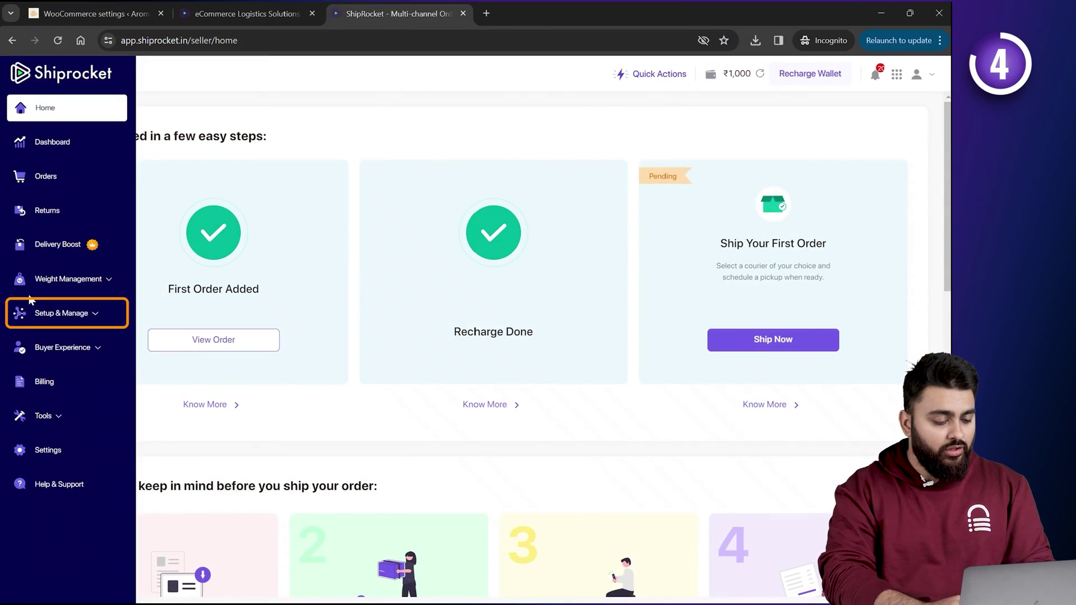
In the Catalogue, set Breakfast blend to 10 × 10 × 10 cm and 0.5 kg weight.
left_click(48, 314)
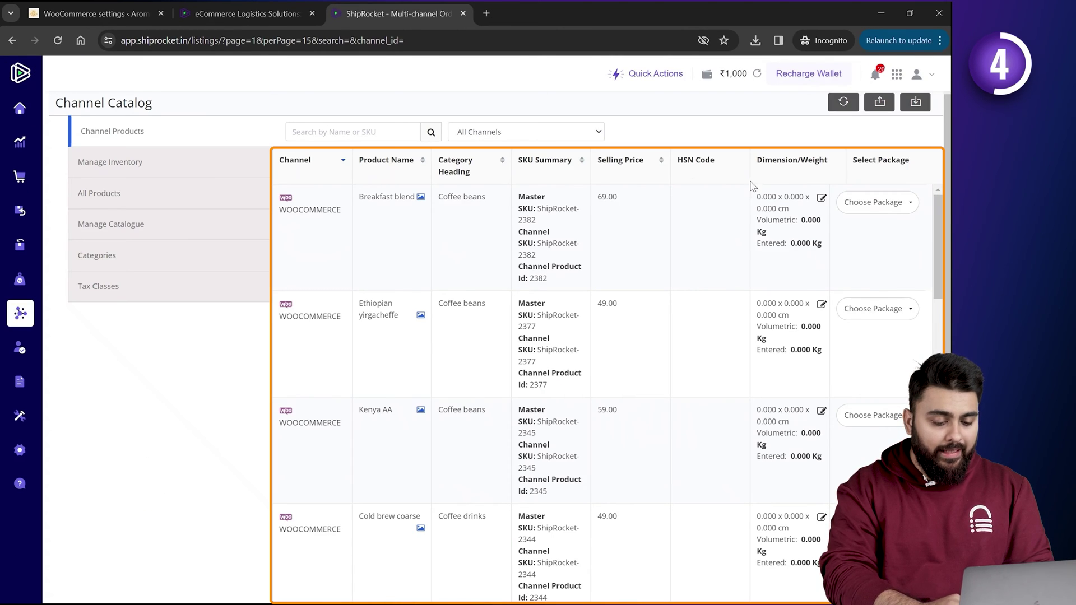
left_click(821, 197)
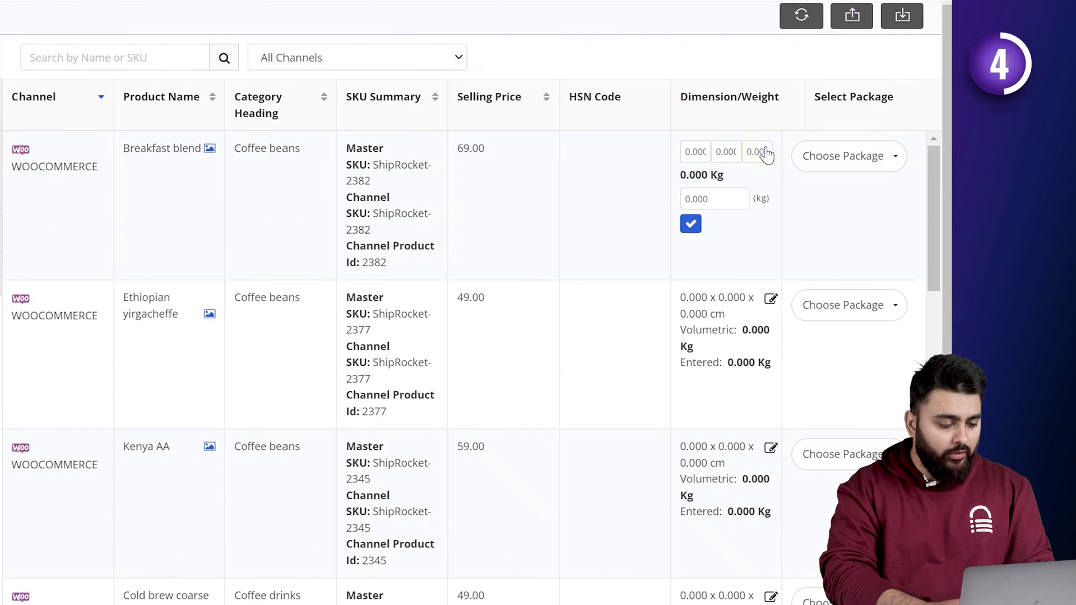
type("10")
left_click(726, 160)
type("10")
left_click(760, 160)
type("10")
left_click(737, 206)
type("0.5")
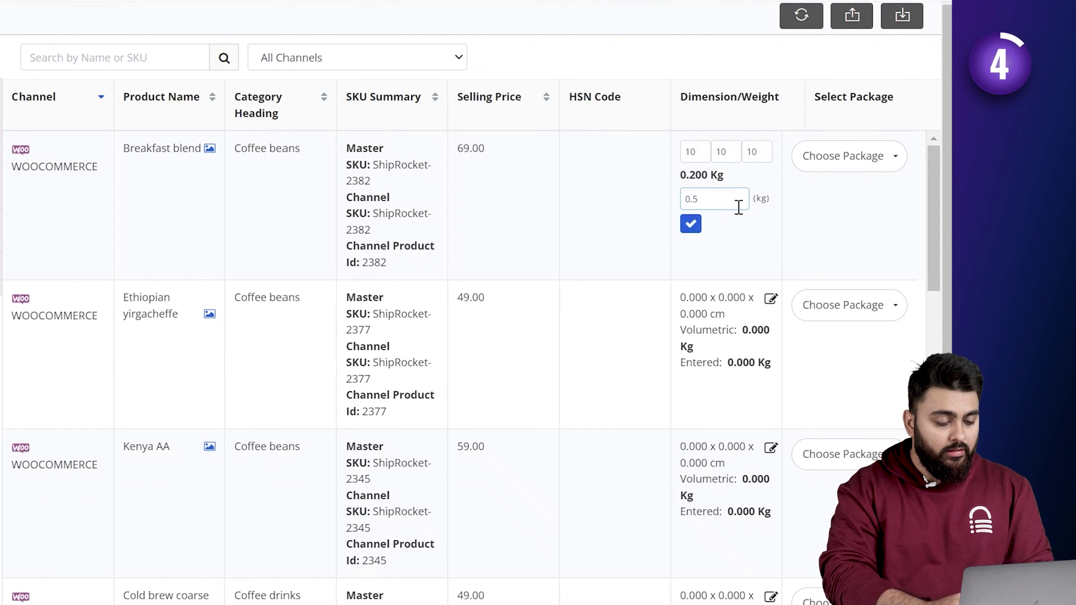
left_click(747, 268)
left_click(690, 225)
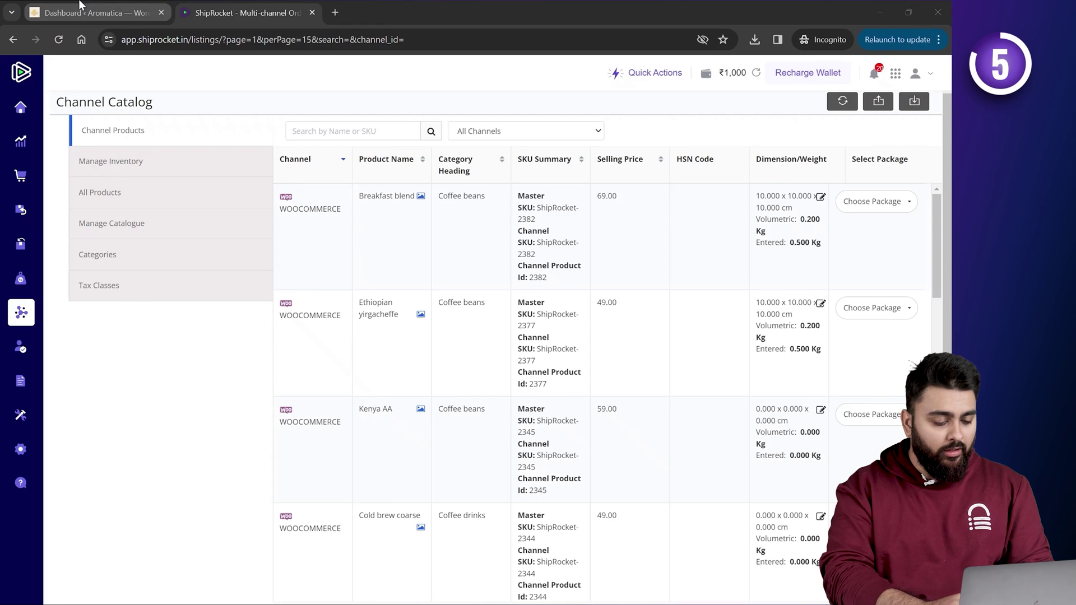
Search the WordPress plugin directory for Shiprocket under Add New Plugin.
left_click(79, 4)
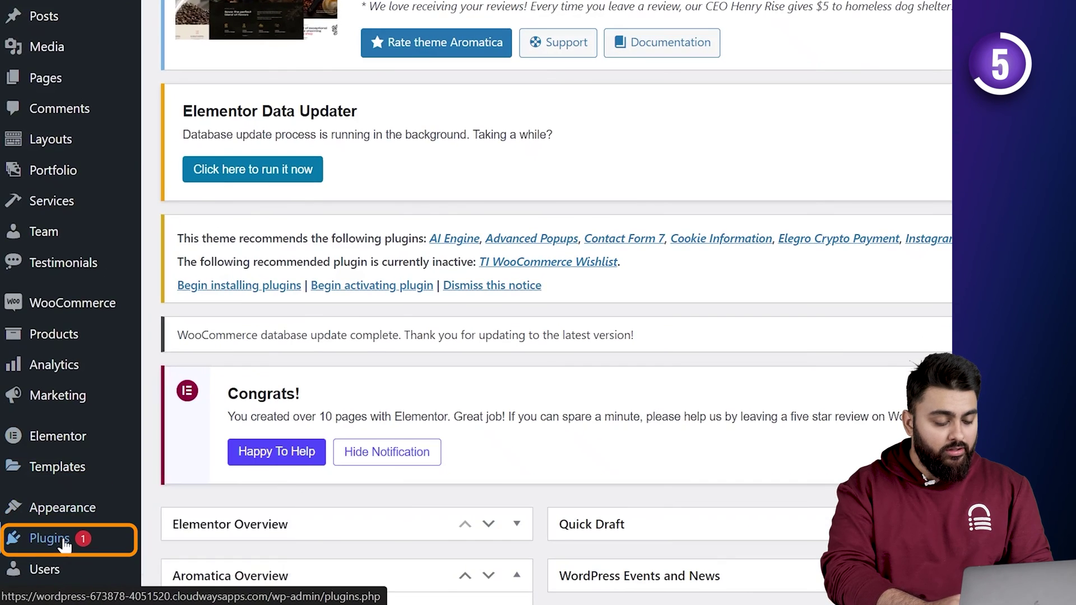
mouse_move(45, 558)
left_click(173, 533)
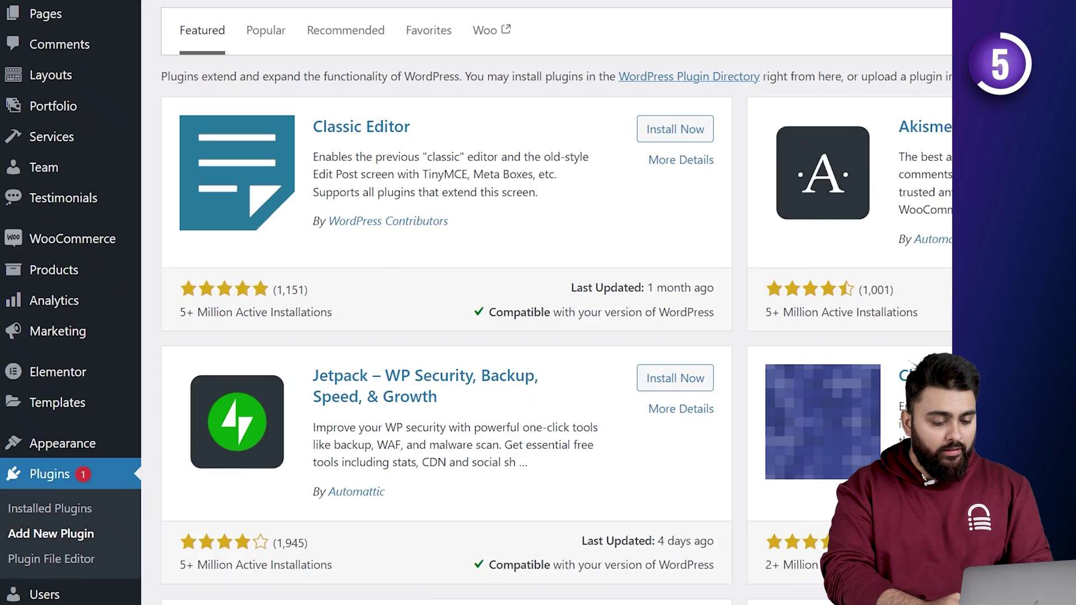
left_click(1075, 29)
type("Shipr")
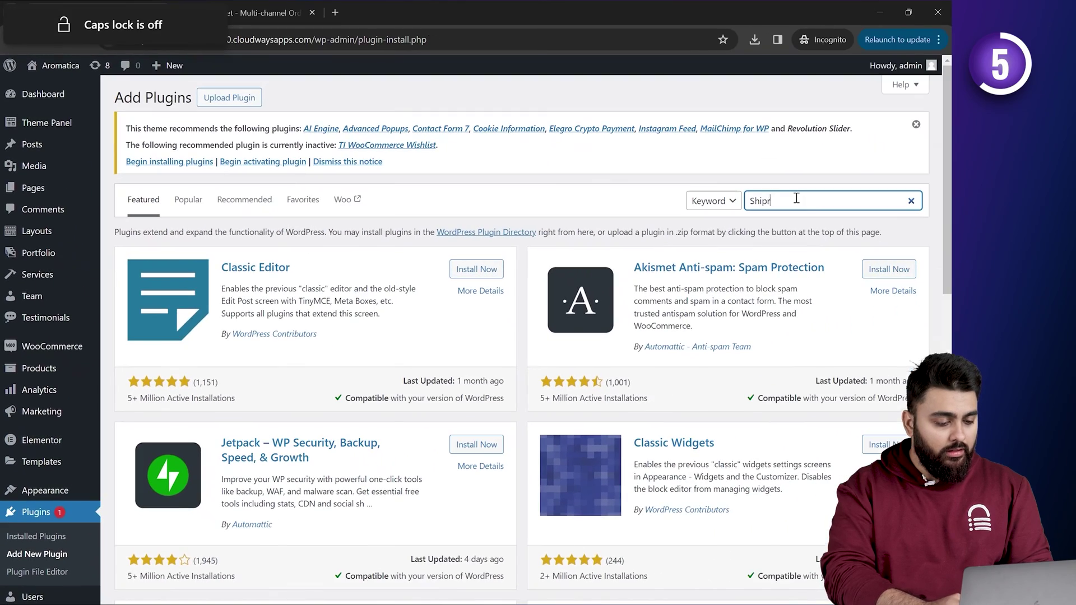
type("o")
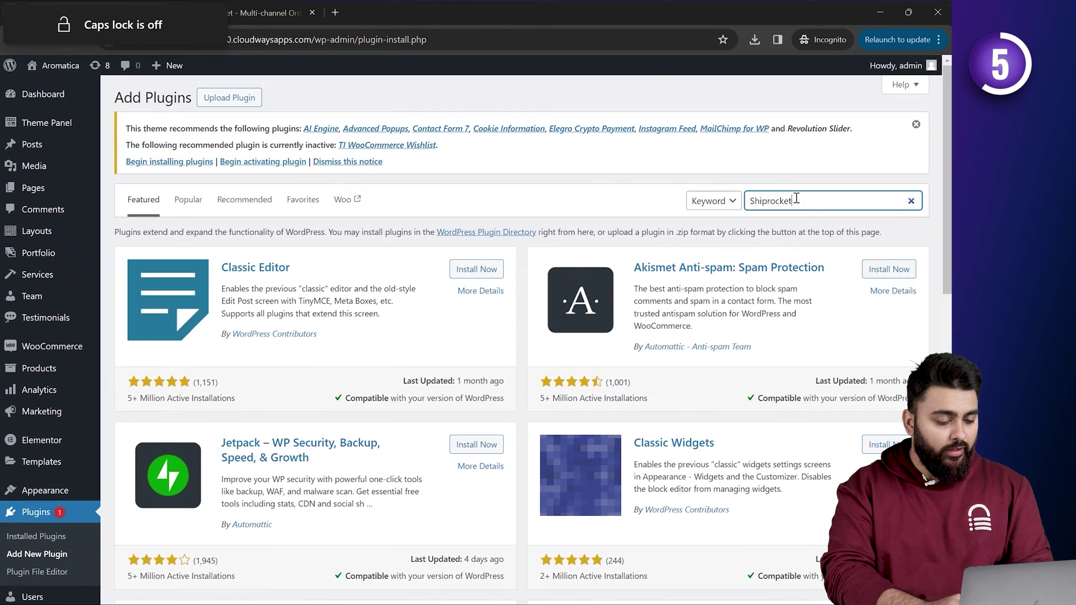
type("cket")
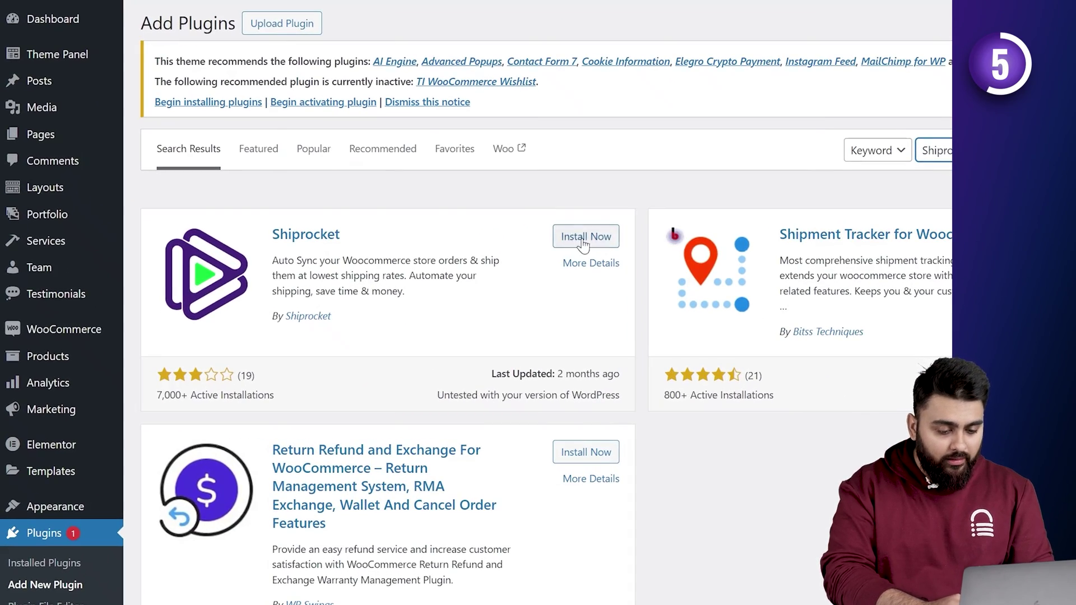
Install and activate the Shiprocket plugin, then go to its settings.
left_click(583, 238)
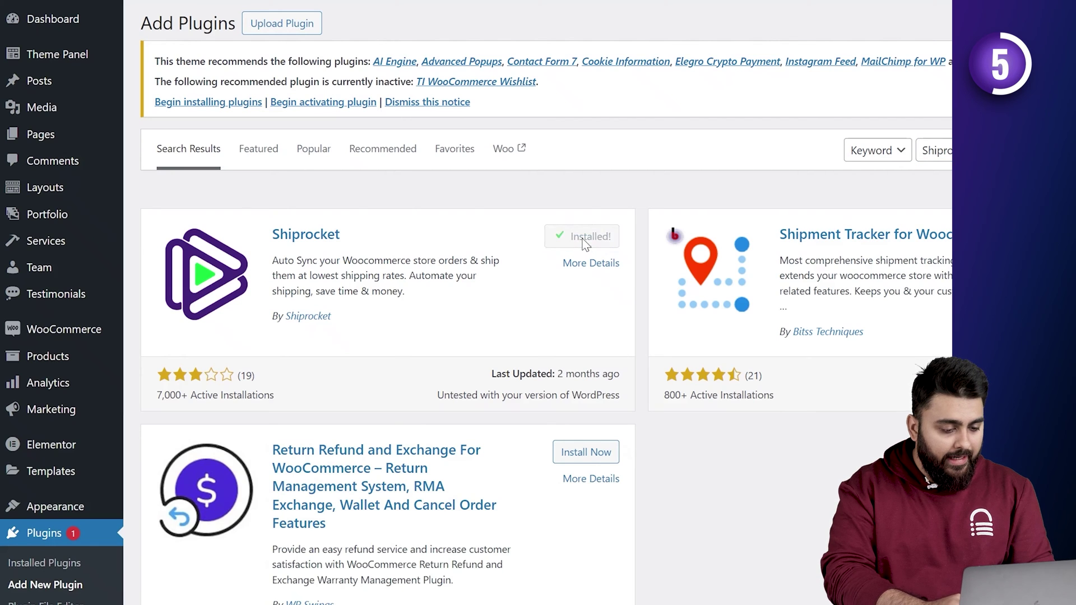
left_click(563, 238)
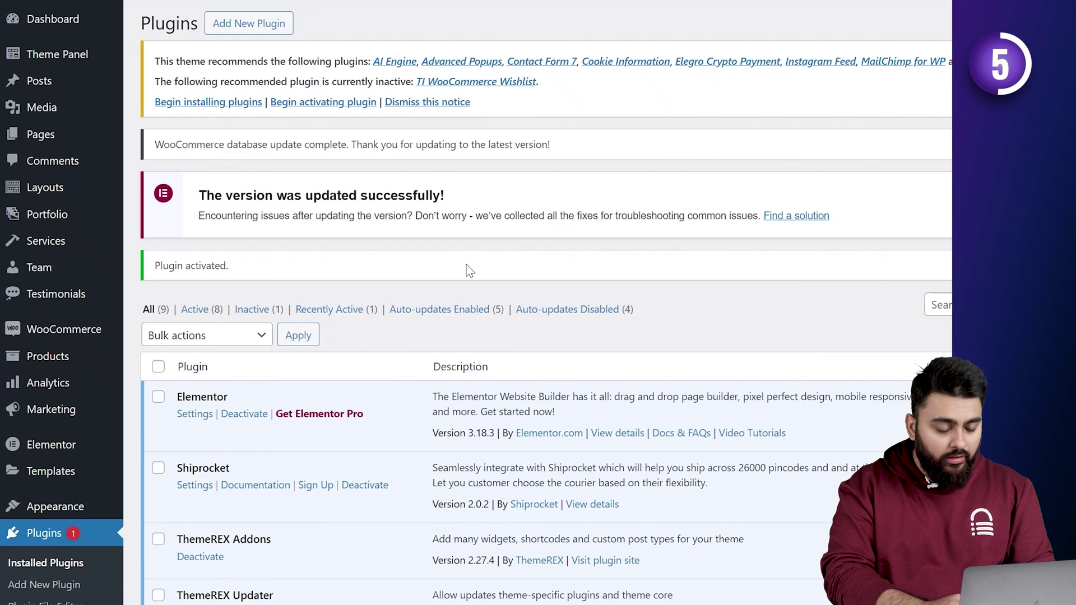
scroll(466, 265, "down", 1)
left_click(195, 452)
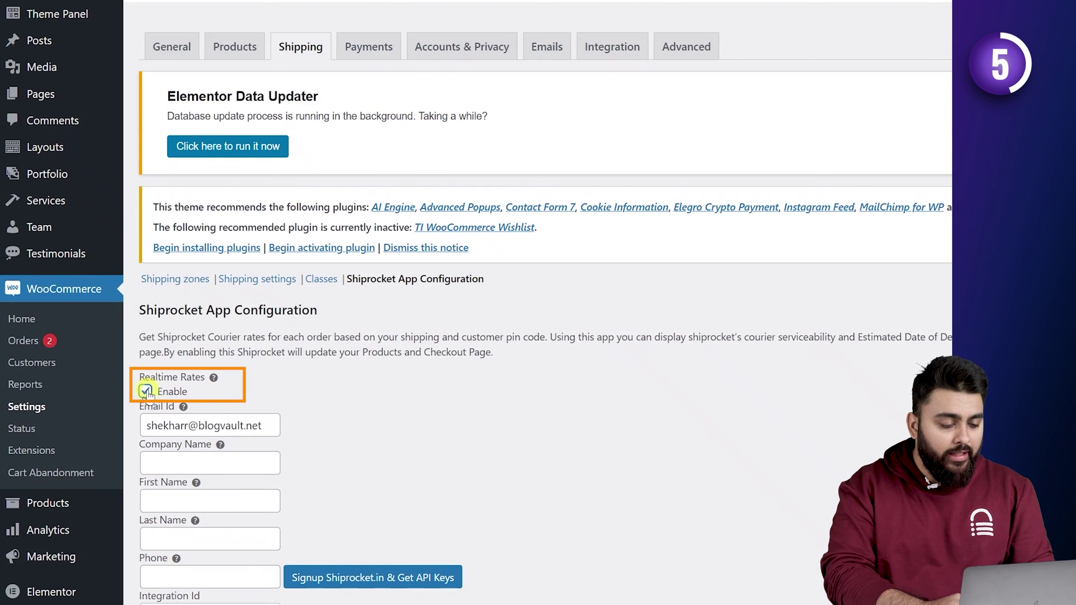
Enable Realtime Rates, link the store with the Shiprocket account e-mail and password, and save.
left_click(144, 424)
key("ctrl+a")
key("BackSpace")
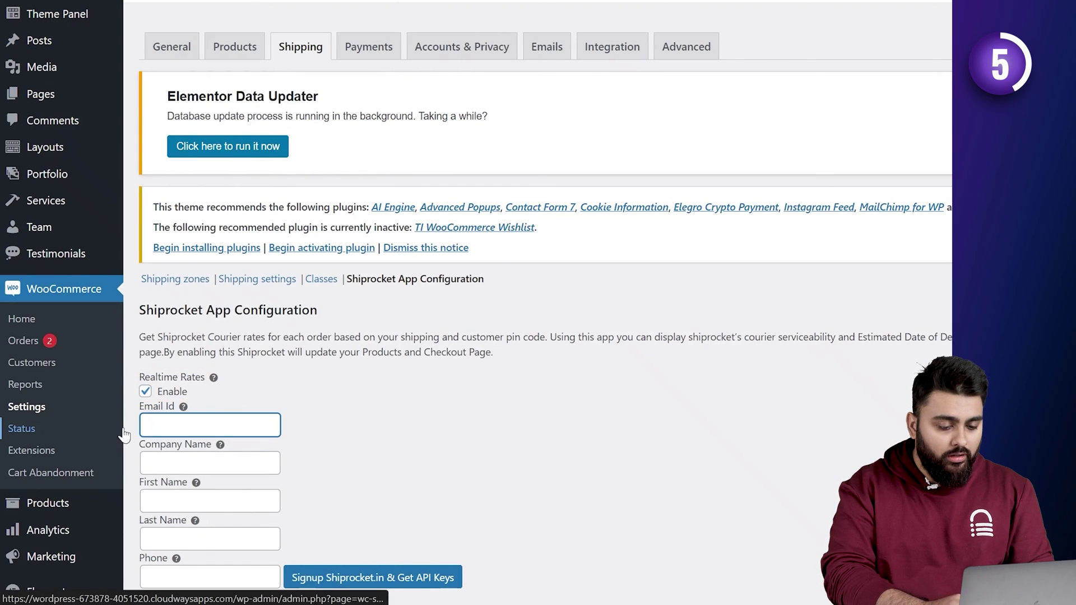
key("ctrl+v")
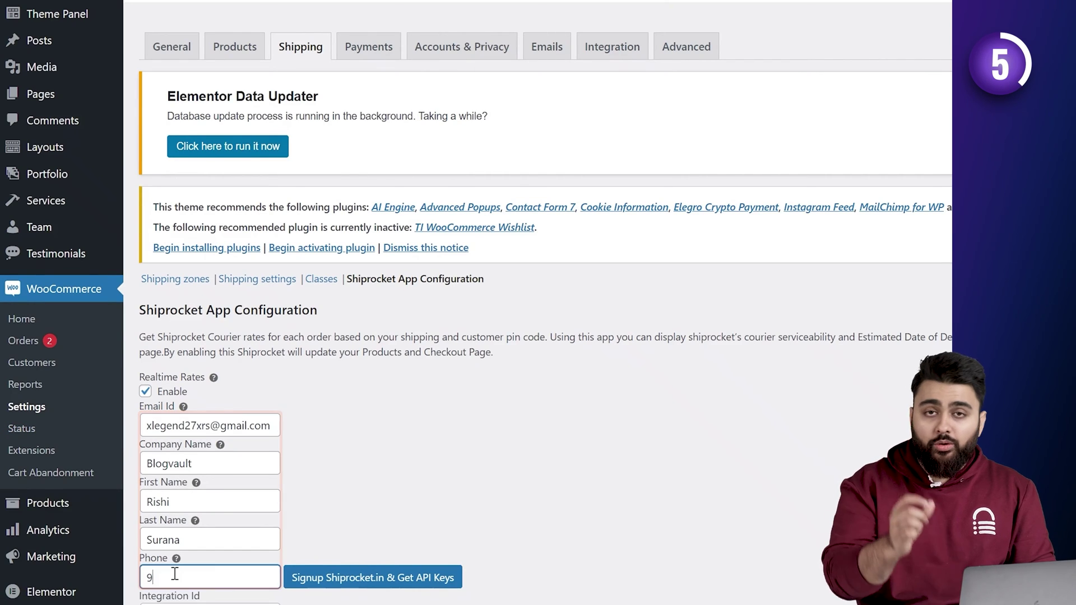
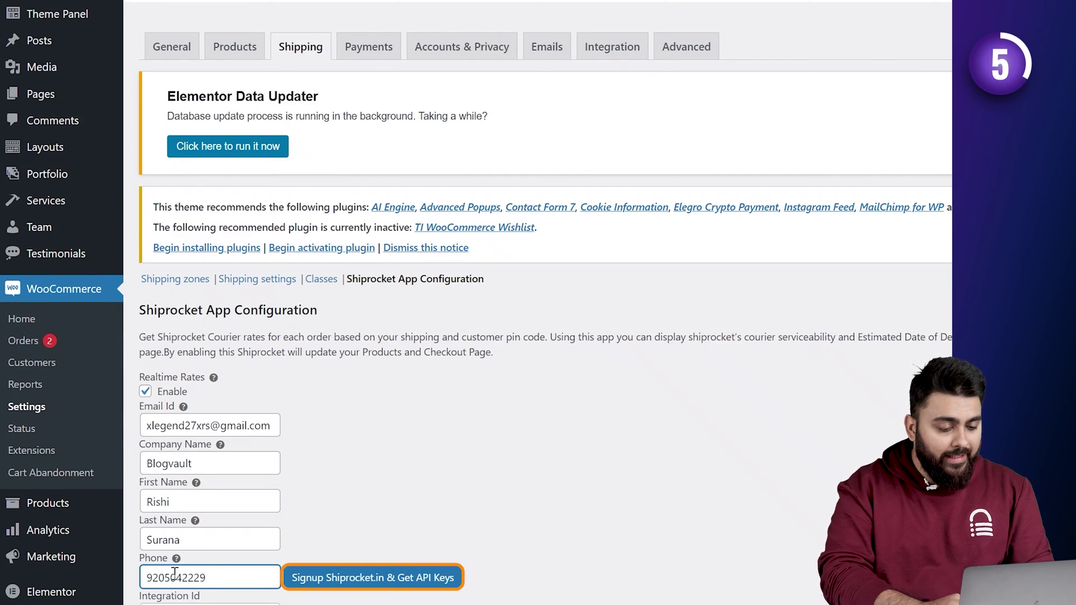
left_click(357, 577)
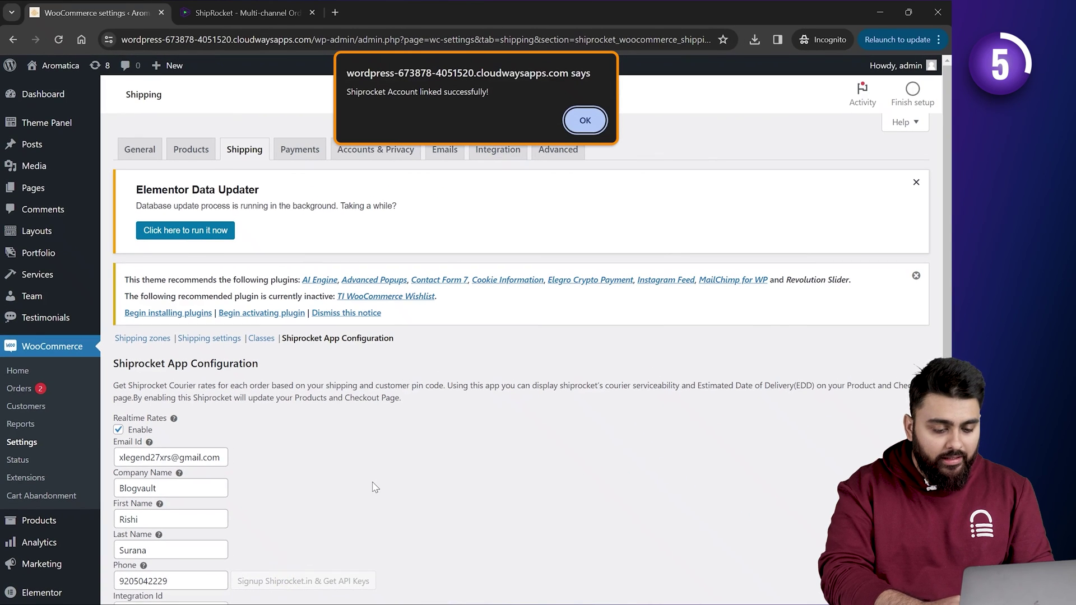
left_click(585, 121)
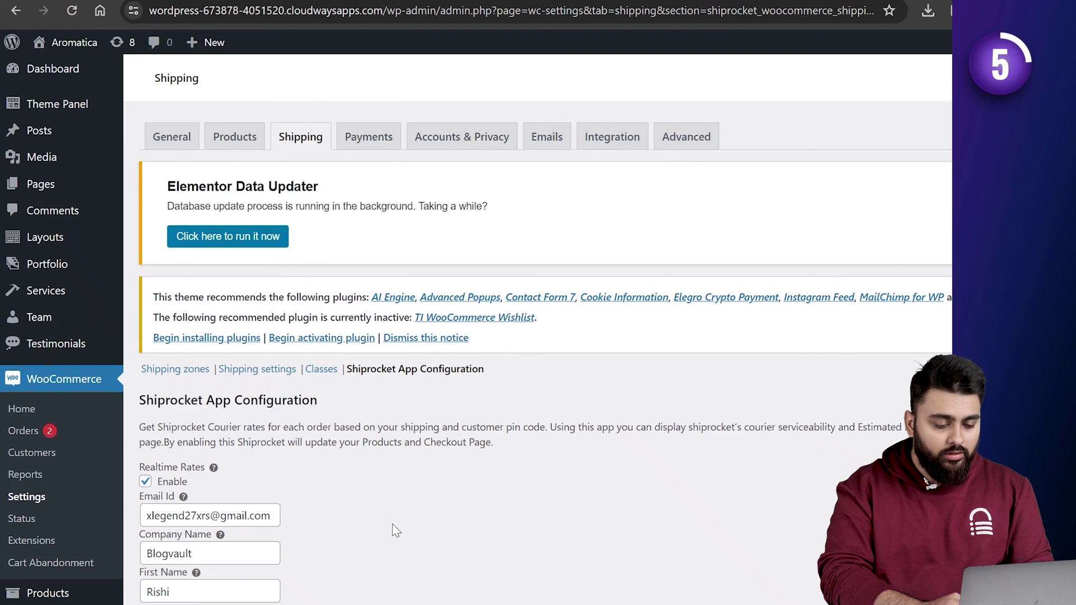
scroll(393, 523, "down", 8)
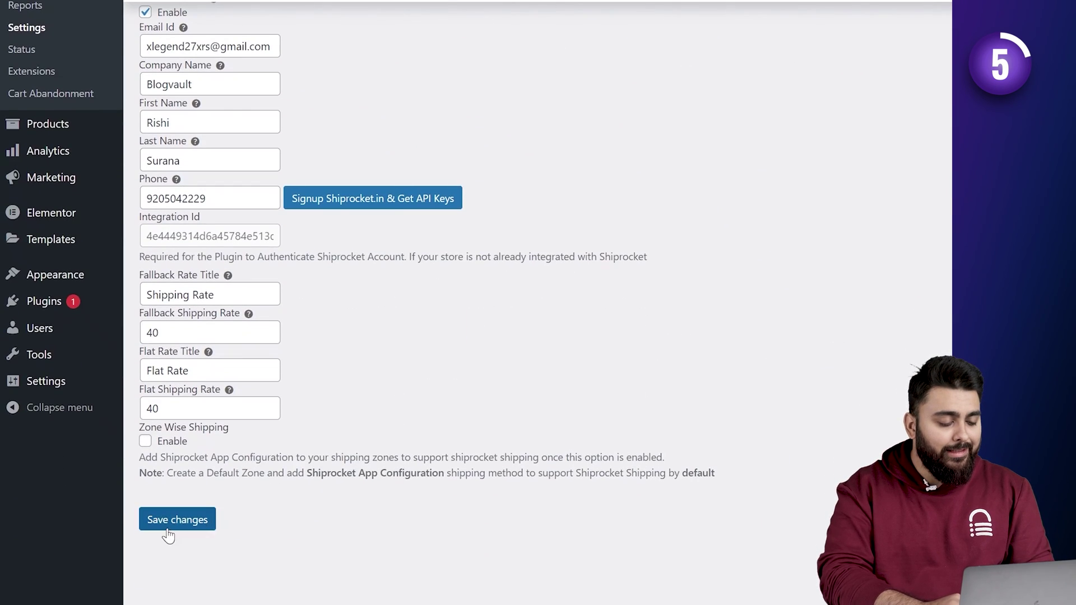
left_click(179, 525)
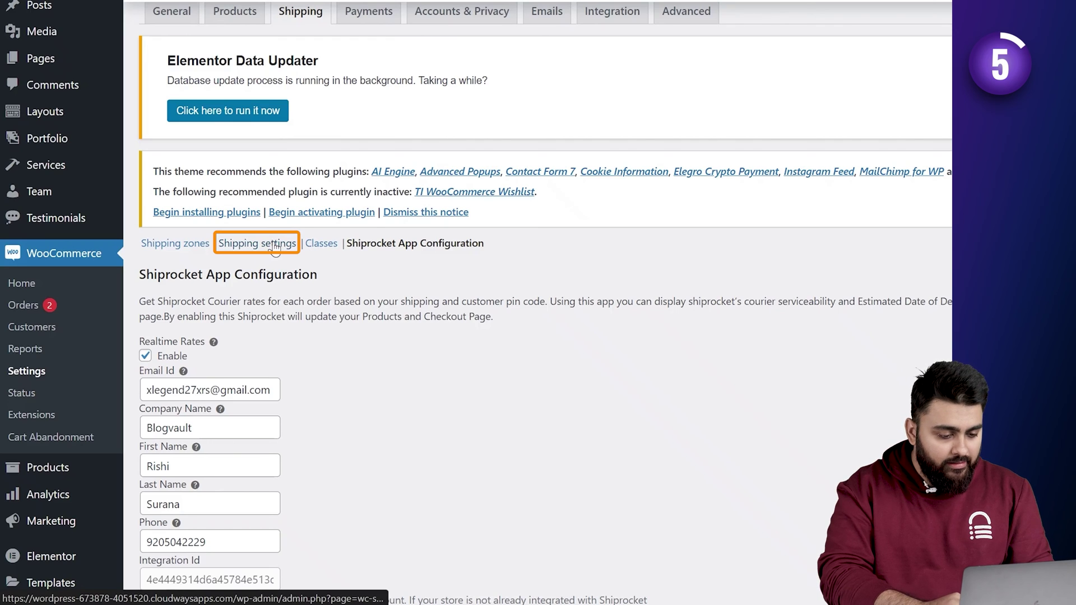
Turn on debug mode in the general shipping settings and save.
left_click(275, 245)
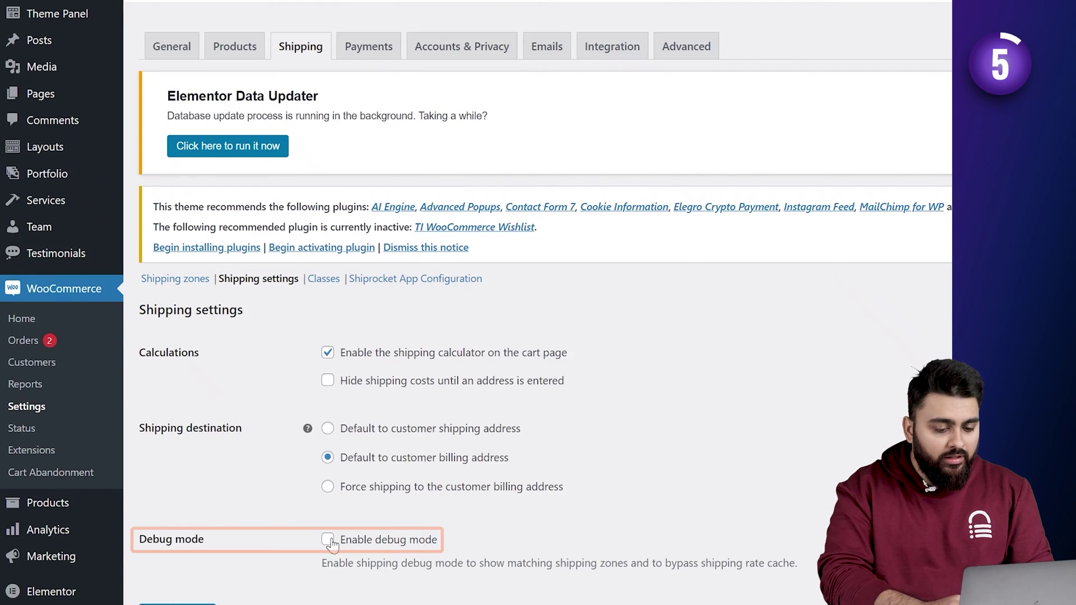
left_click(328, 541)
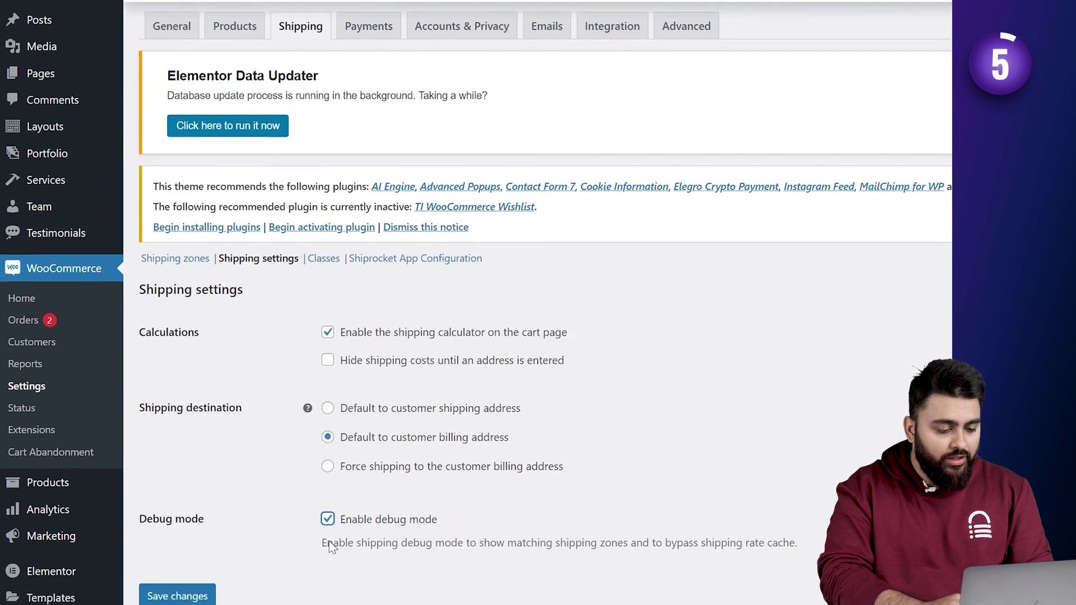
scroll(329, 541, "down", 1)
left_click(185, 526)
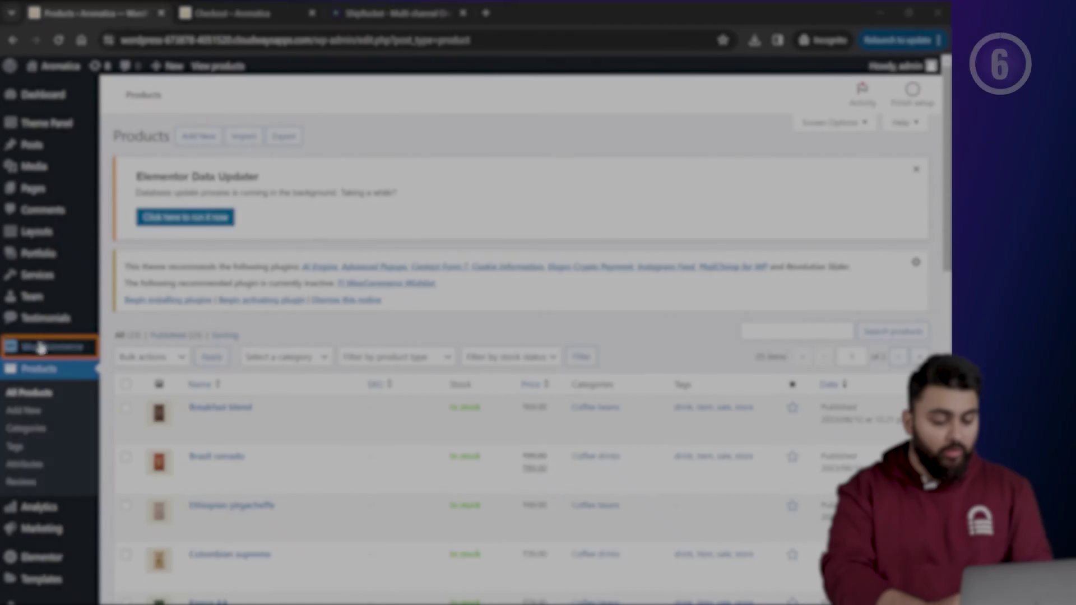
Start a new shipping zone from WooCommerce's Shipping settings.
mouse_move(43, 348)
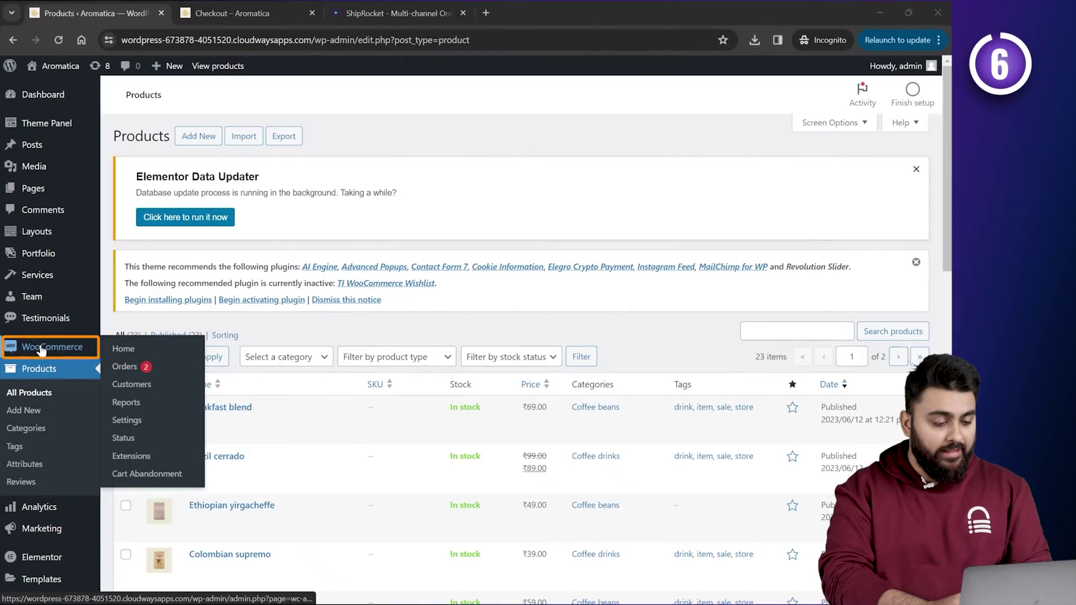
left_click(145, 425)
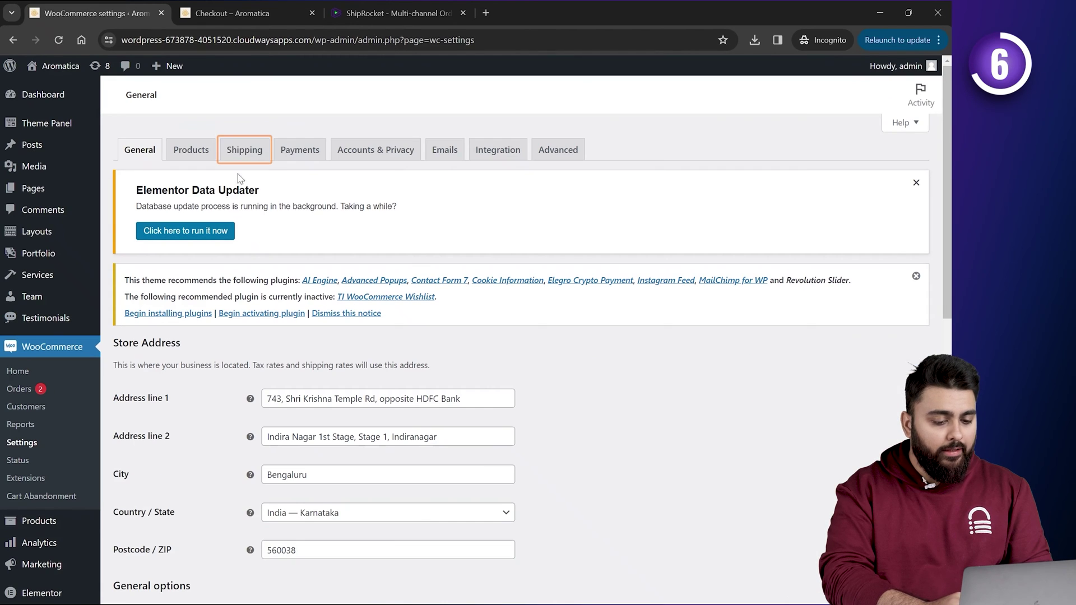
left_click(249, 150)
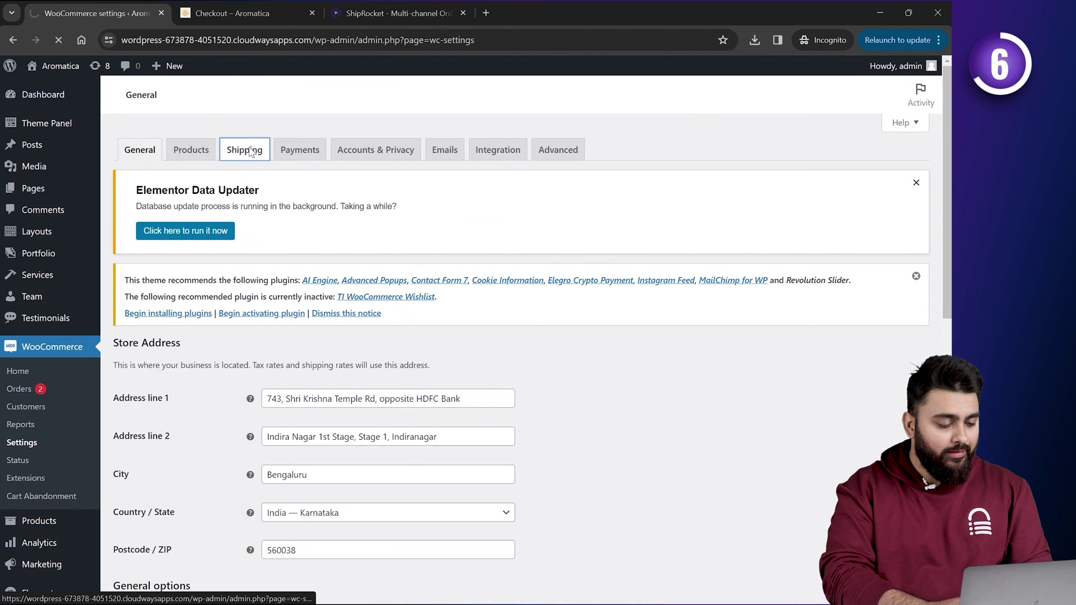
scroll(263, 504, "down", 3)
left_click(252, 567)
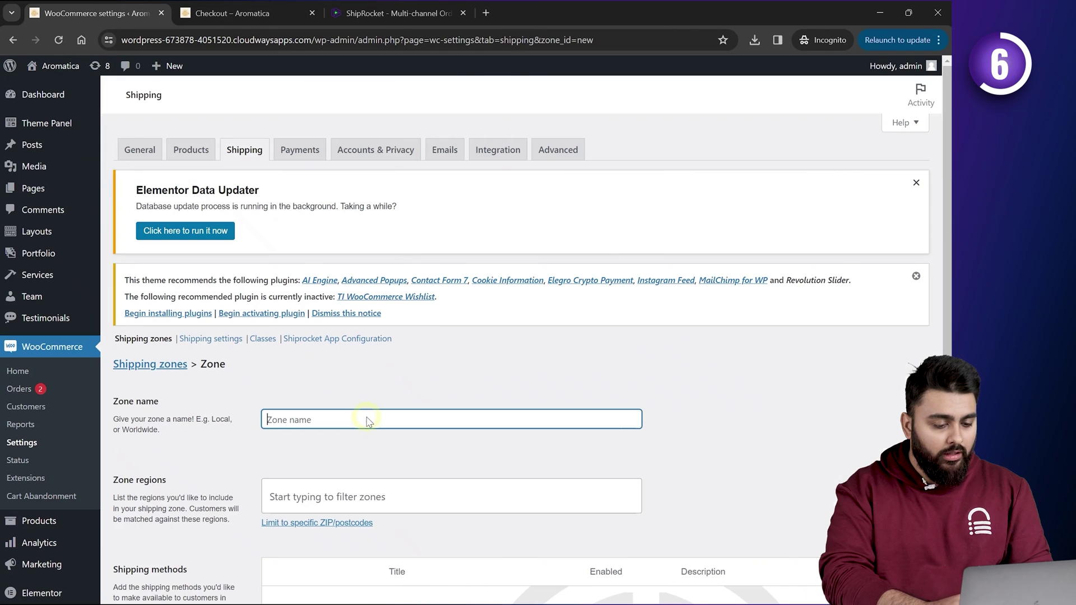
Name the zone Local and add India as its region.
left_click(367, 420)
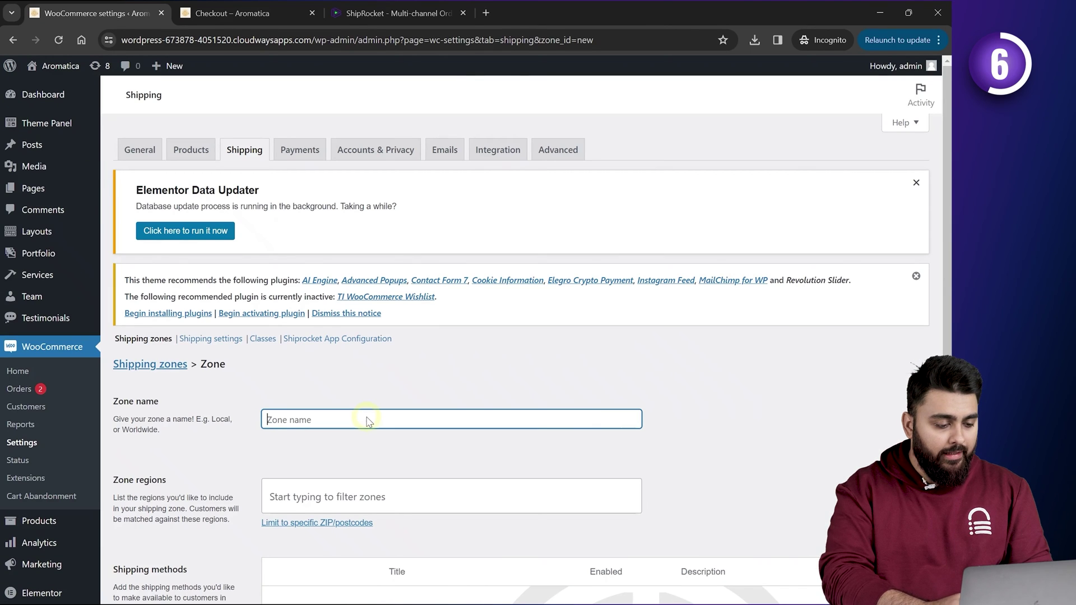
key("Tab")
type("Local")
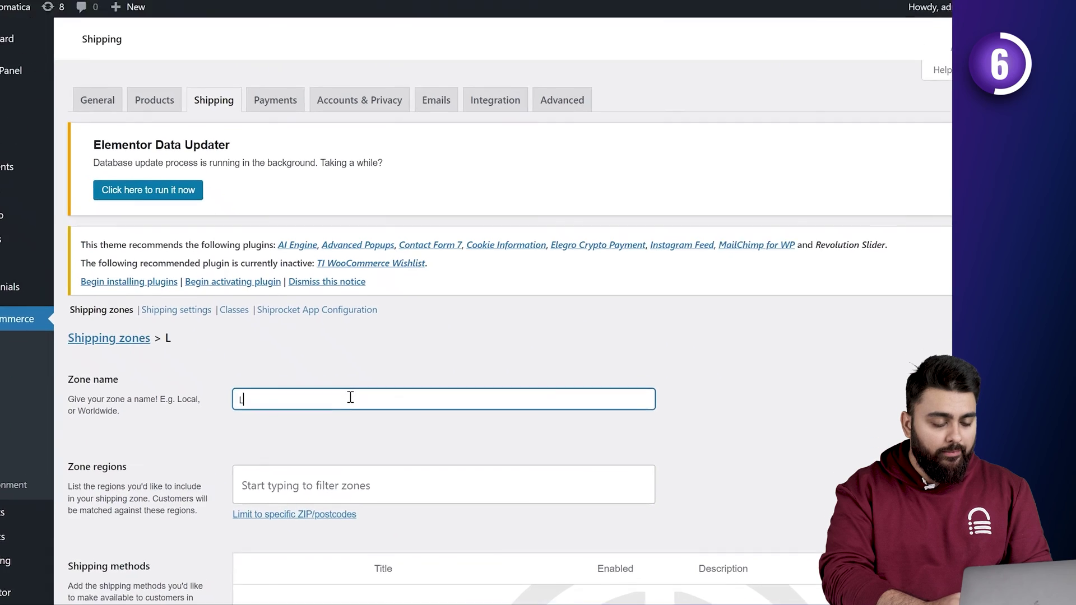
left_click(344, 503)
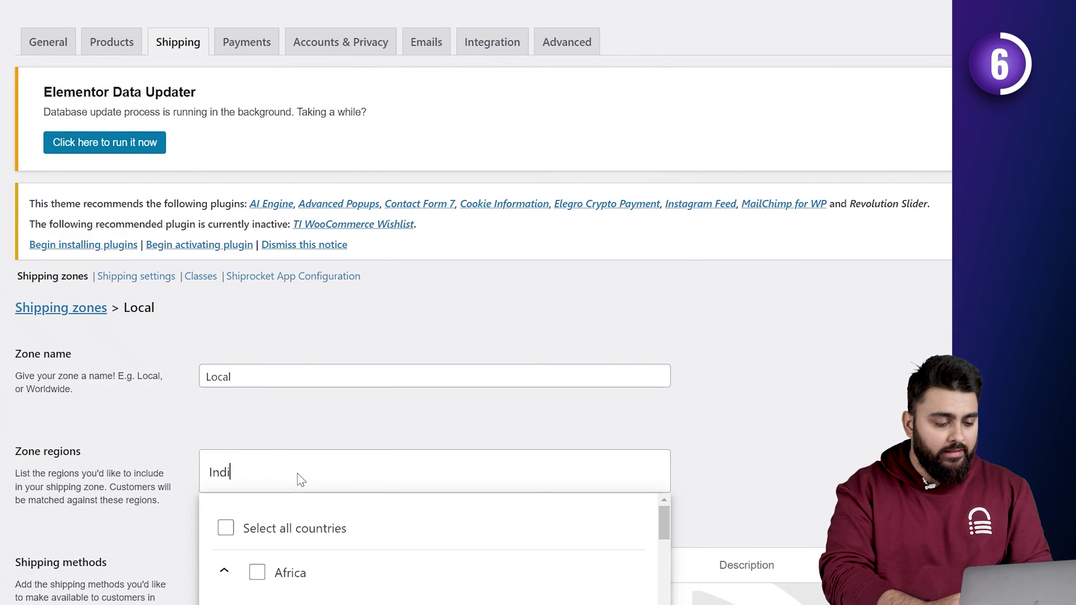
scroll(301, 477, "down", 4)
left_click(288, 429)
left_click(711, 247)
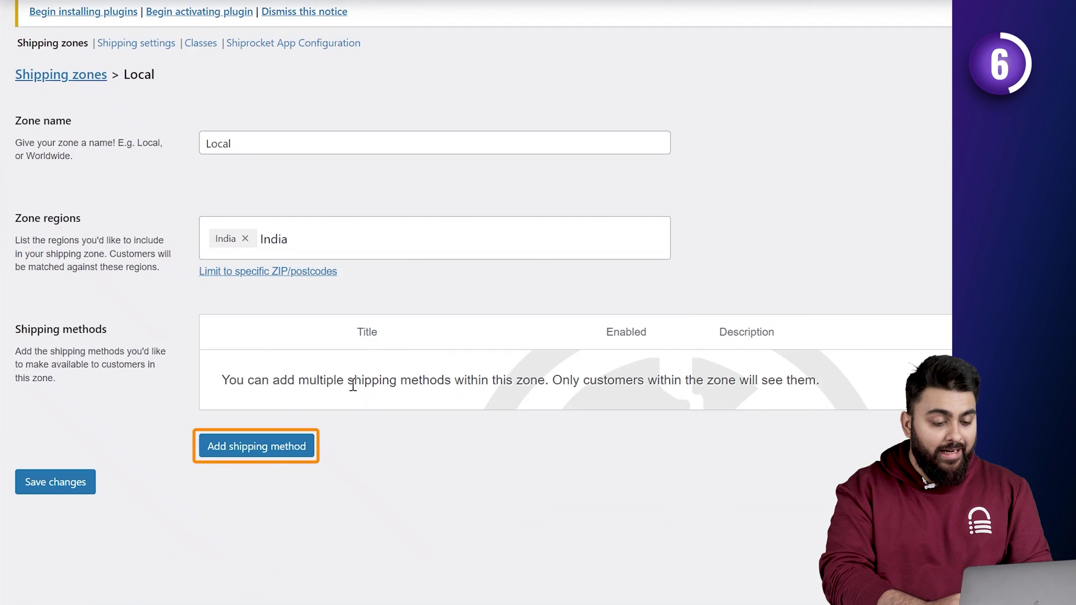
Create Free shipping requiring 'A minimum order amount' of 200, applied before coupon discount.
left_click(251, 446)
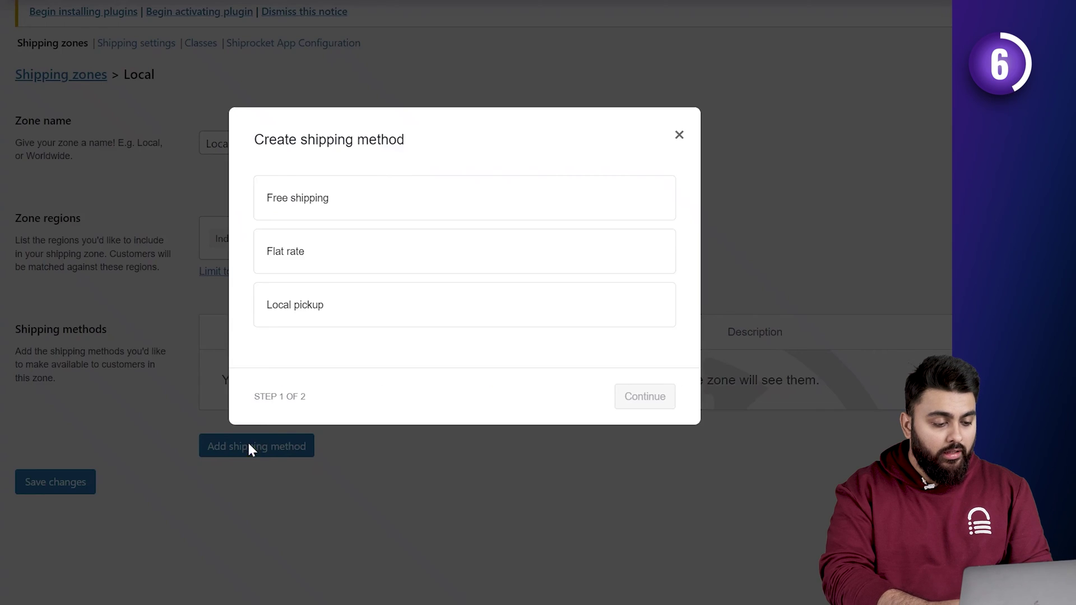
left_click(343, 208)
left_click(653, 402)
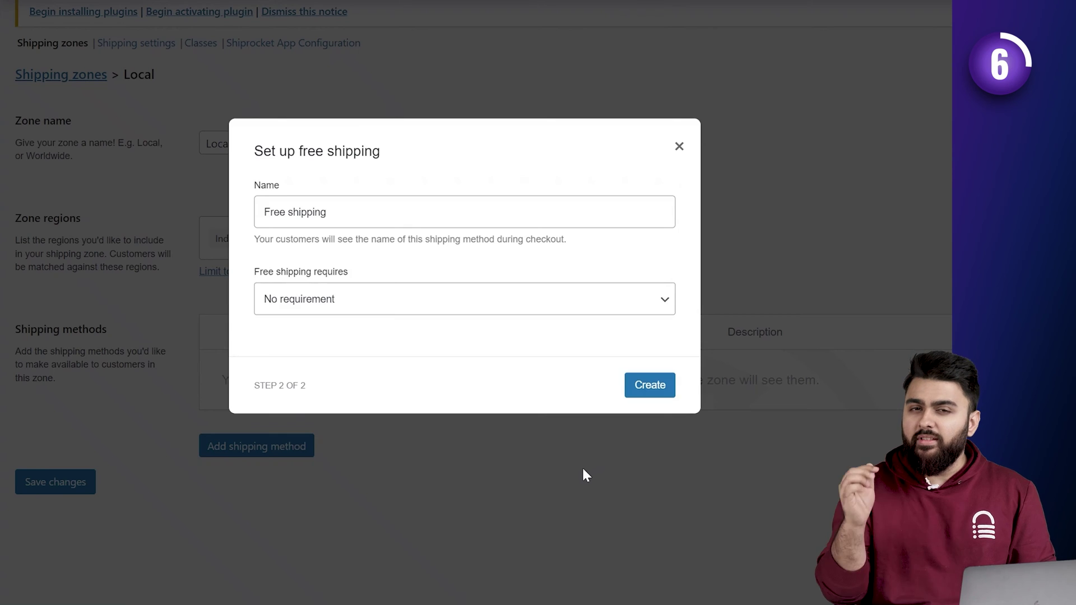
left_click(411, 298)
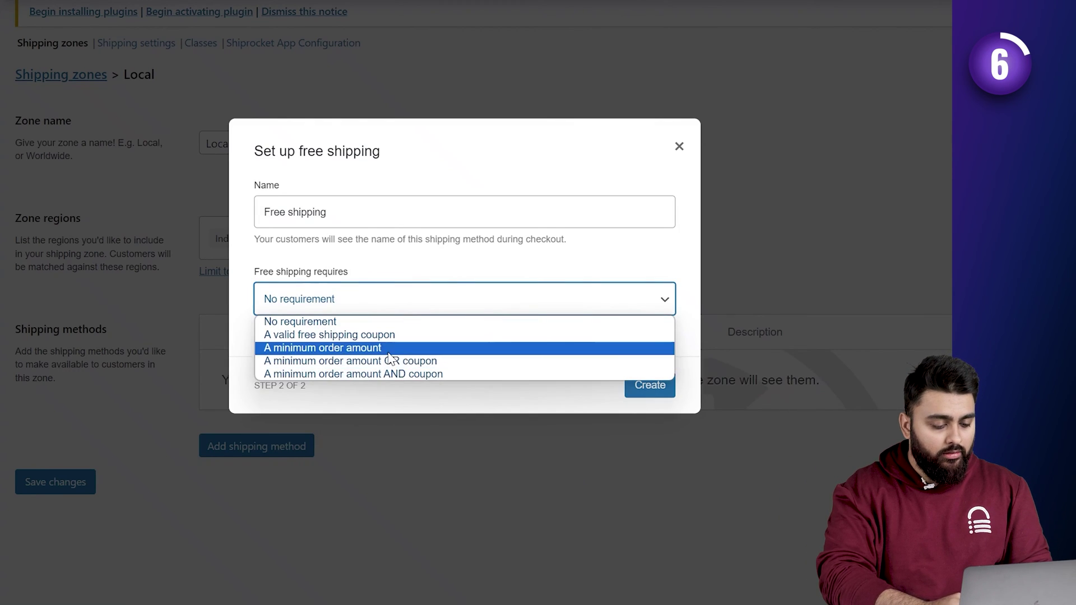
left_click(392, 348)
left_click(370, 310)
type("20")
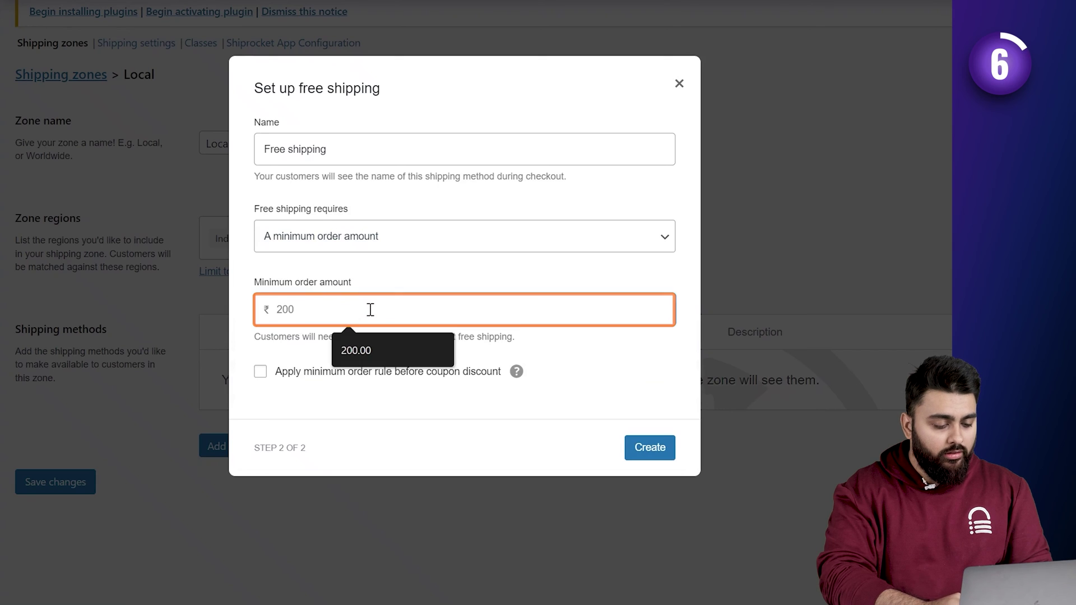
type("0")
left_click(309, 360)
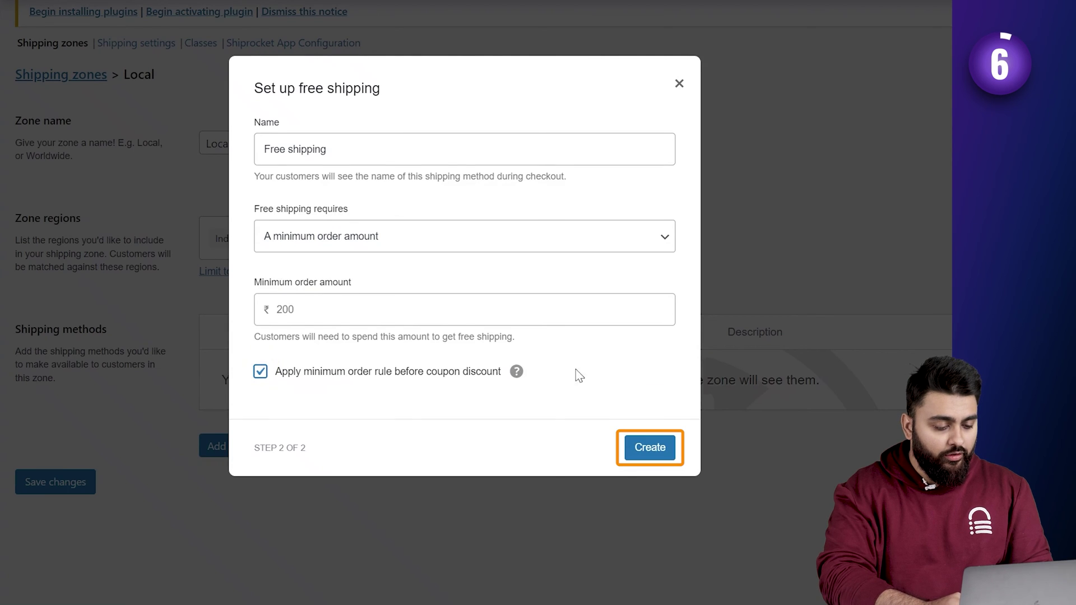
left_click(645, 447)
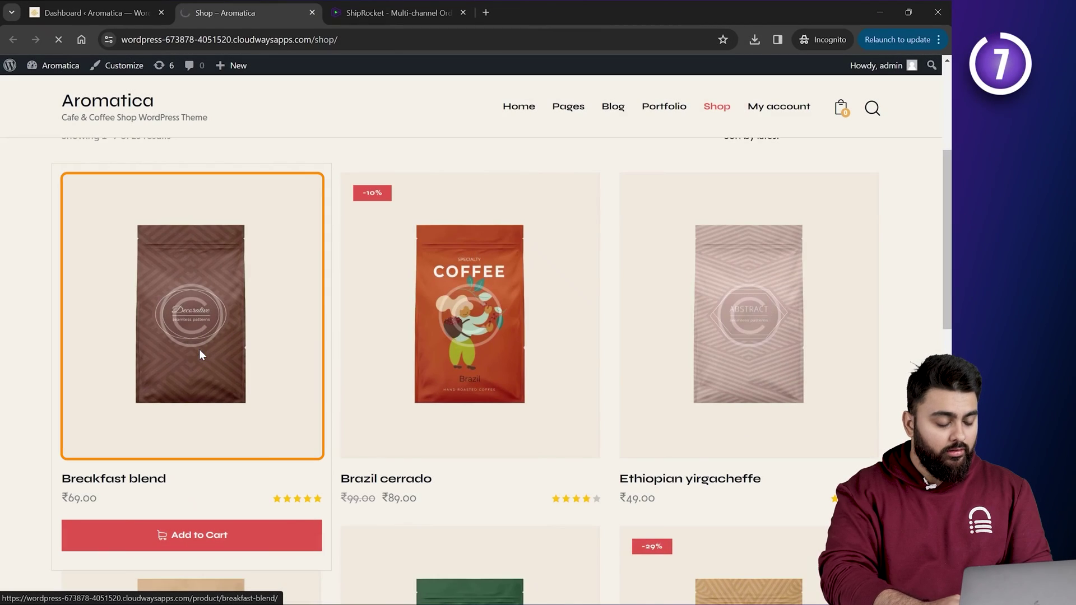
Check pincode 560038 on the Breakfast blend page, then buy it now.
left_click(199, 348)
type("560038")
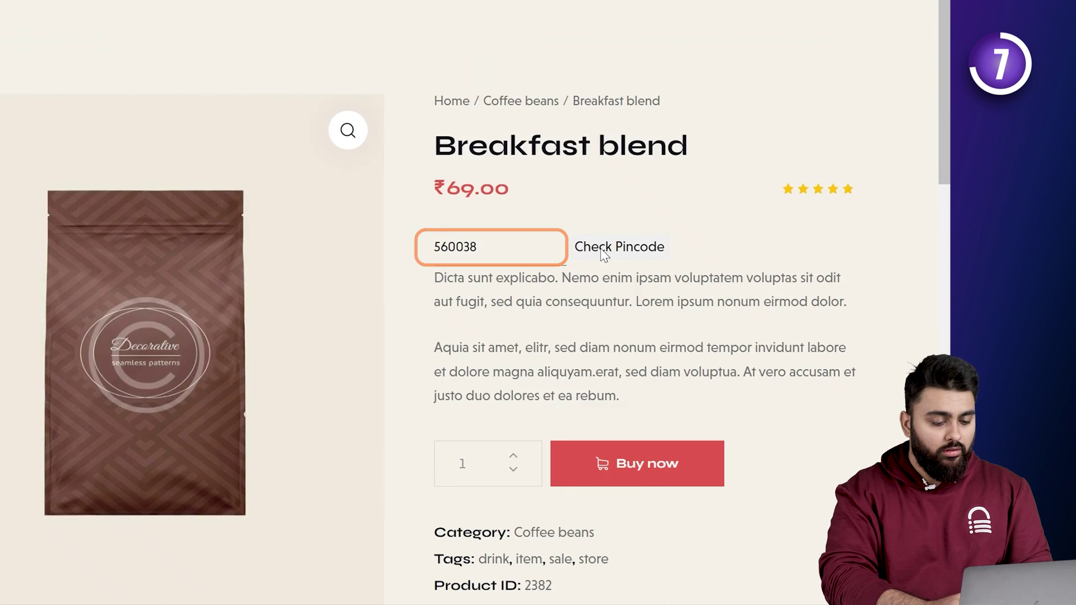
left_click(604, 254)
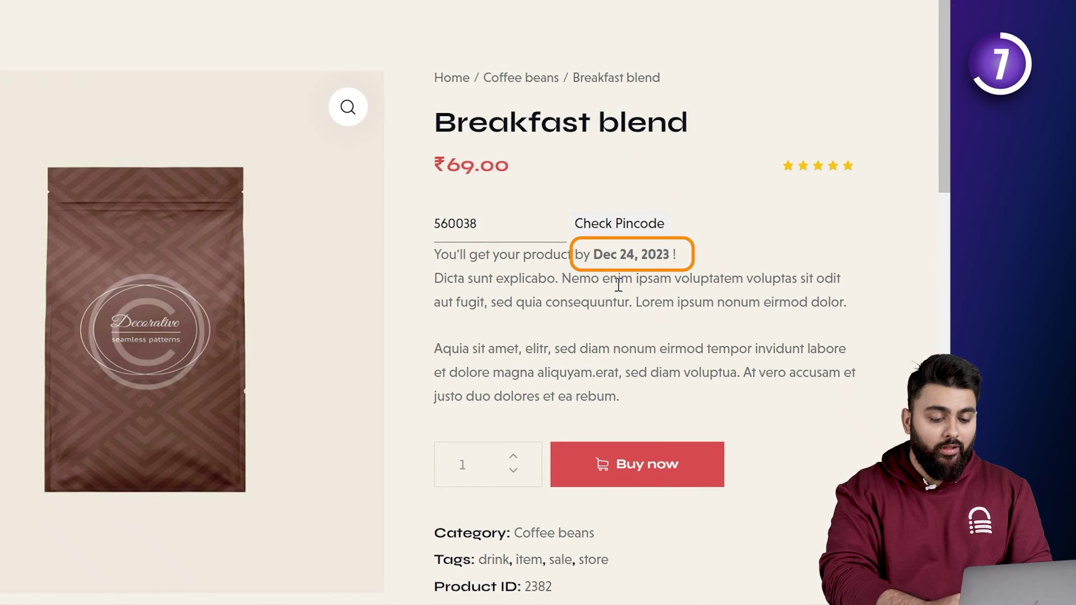
scroll(618, 284, "down", 4)
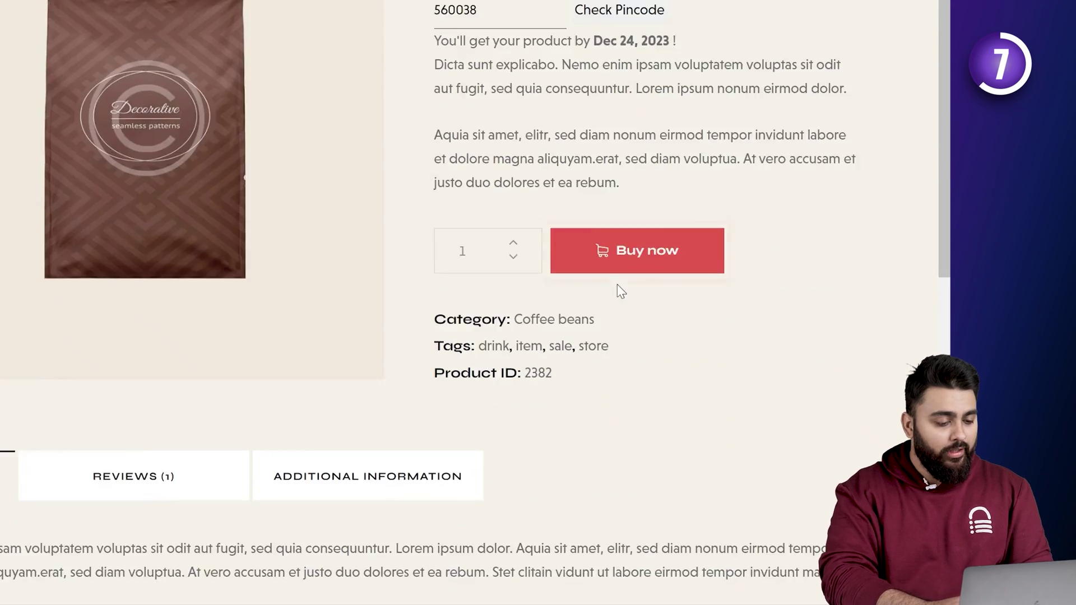
left_click(616, 259)
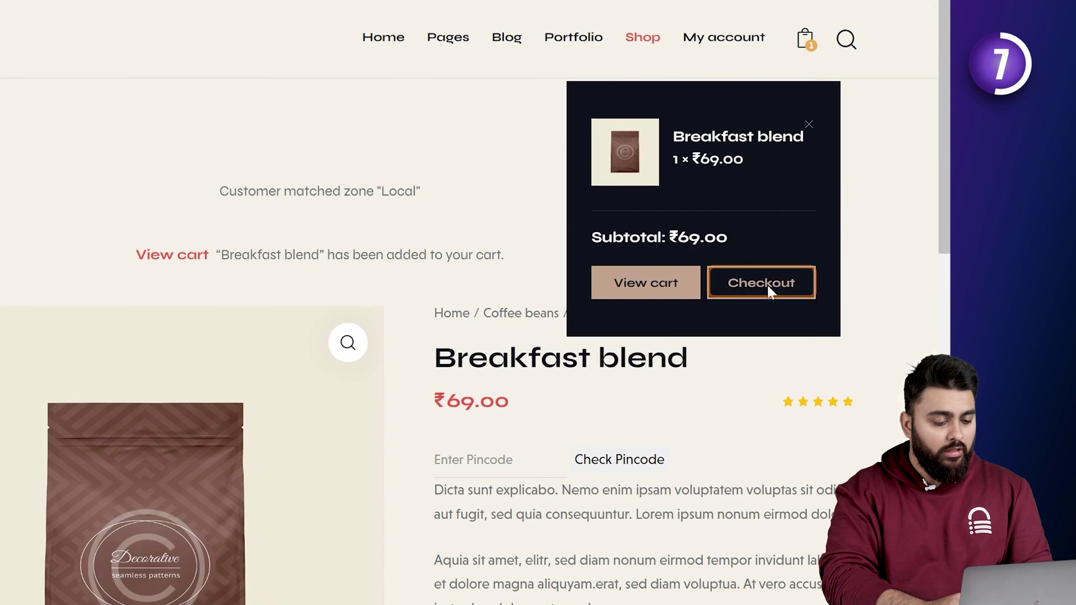
Check out the Breakfast blend cart and place the order with Cash on delivery.
left_click(767, 284)
scroll(562, 339, "down", 7)
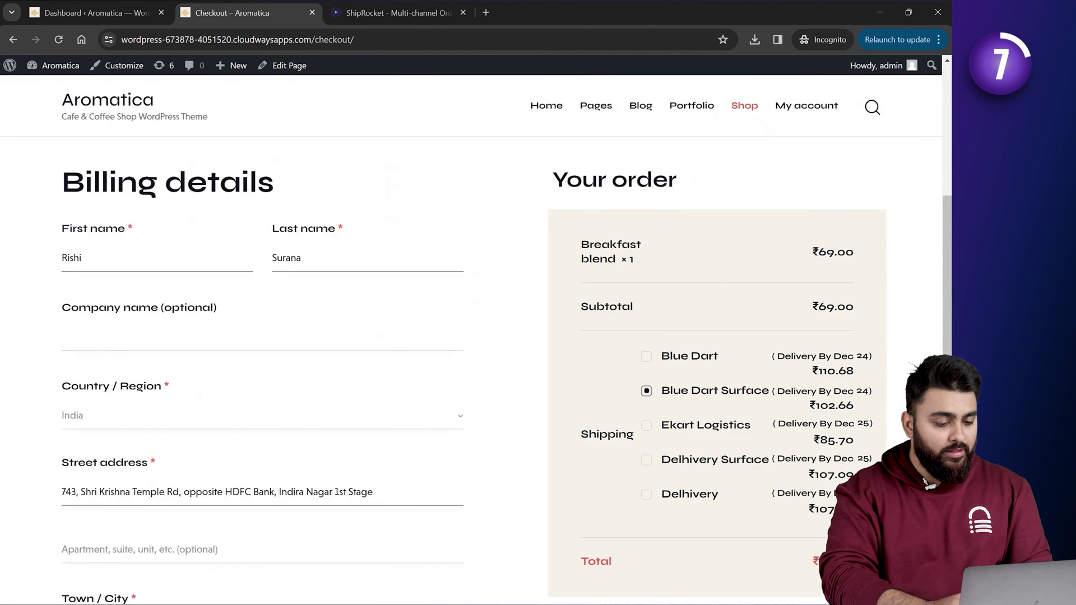
scroll(627, 395, "down", 5)
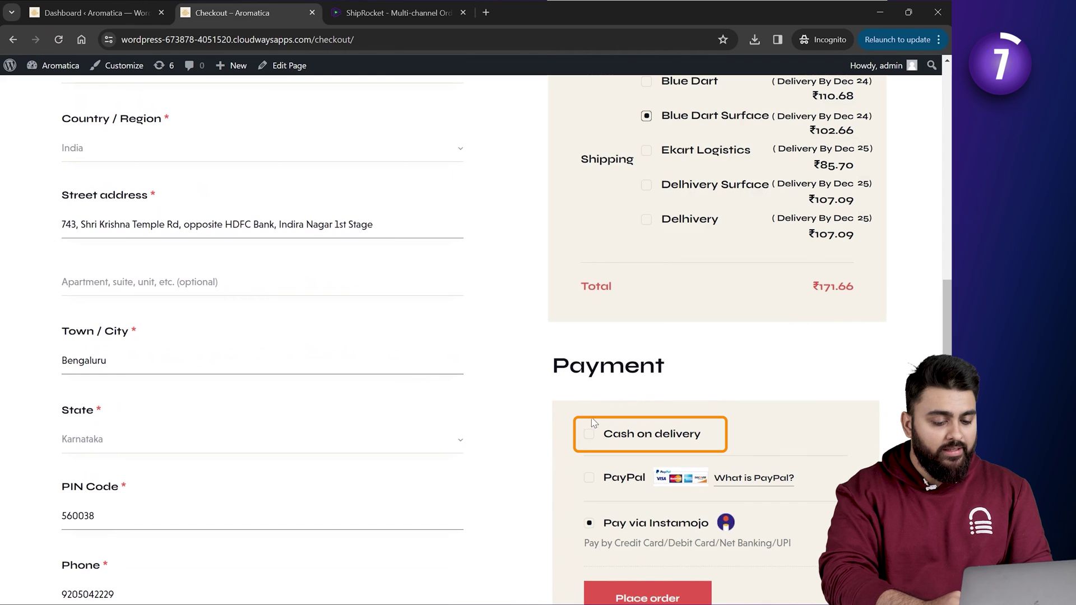
left_click(590, 436)
scroll(790, 281, "down", 4)
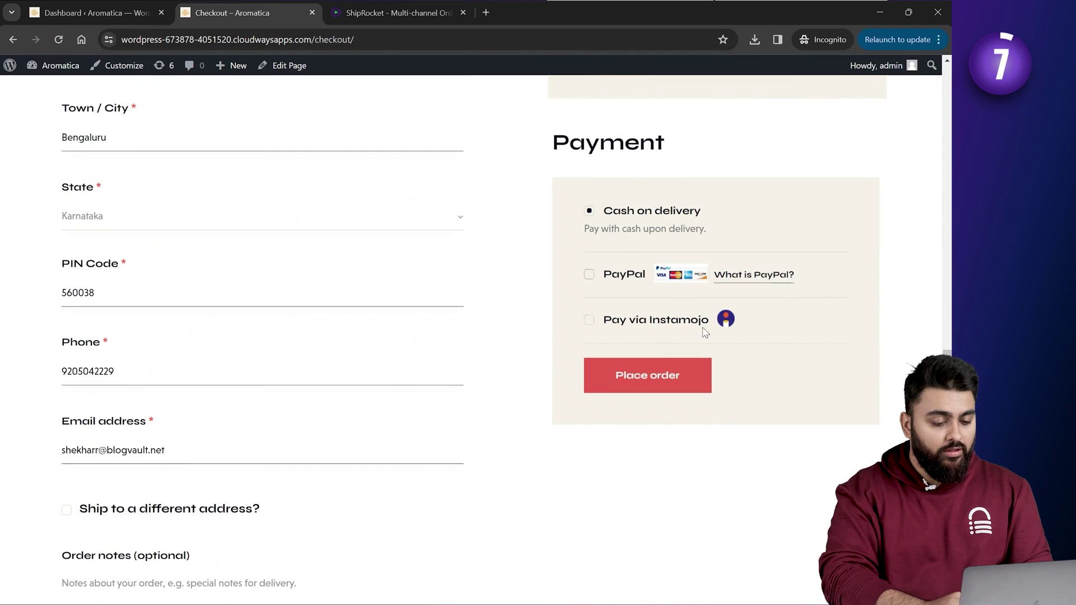
left_click(658, 375)
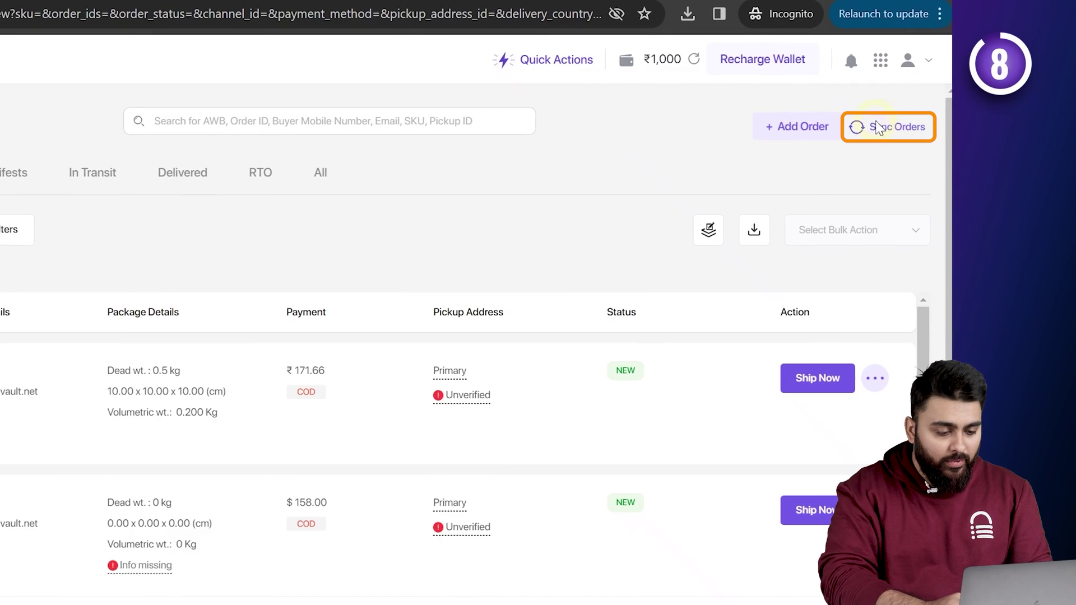
Sync orders, ship the Breakfast Blend COD order, and verify the pickup address via OTP.
left_click(884, 122)
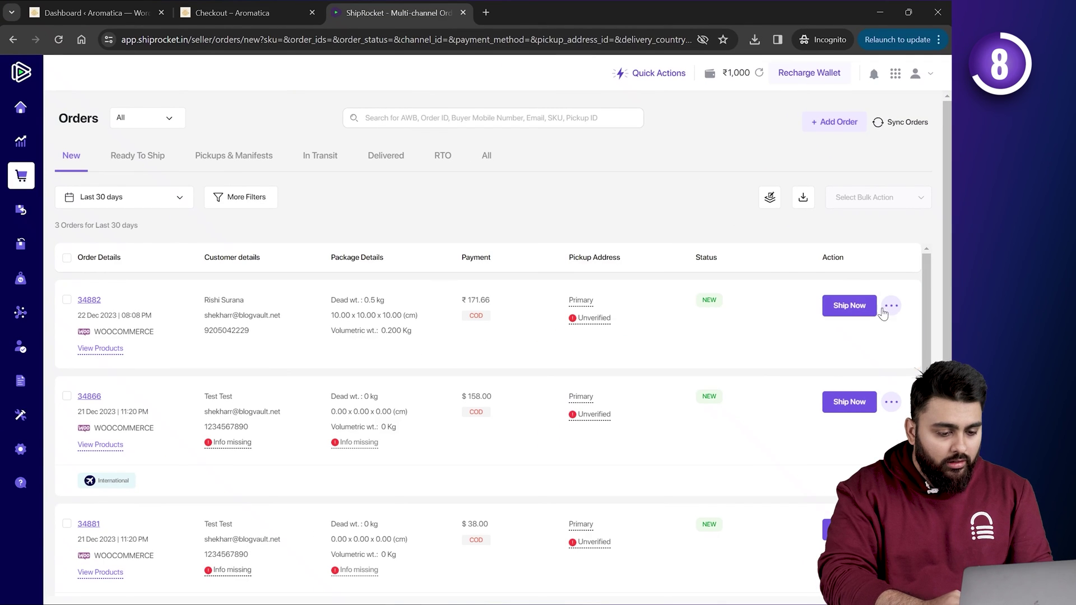
left_click(850, 306)
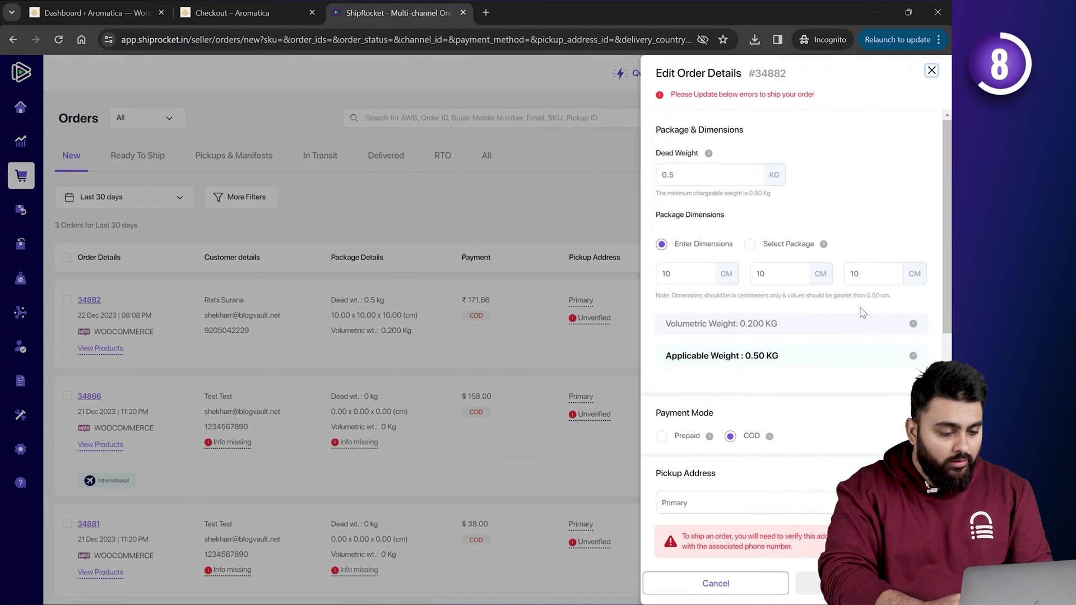
scroll(798, 342, "down", 5)
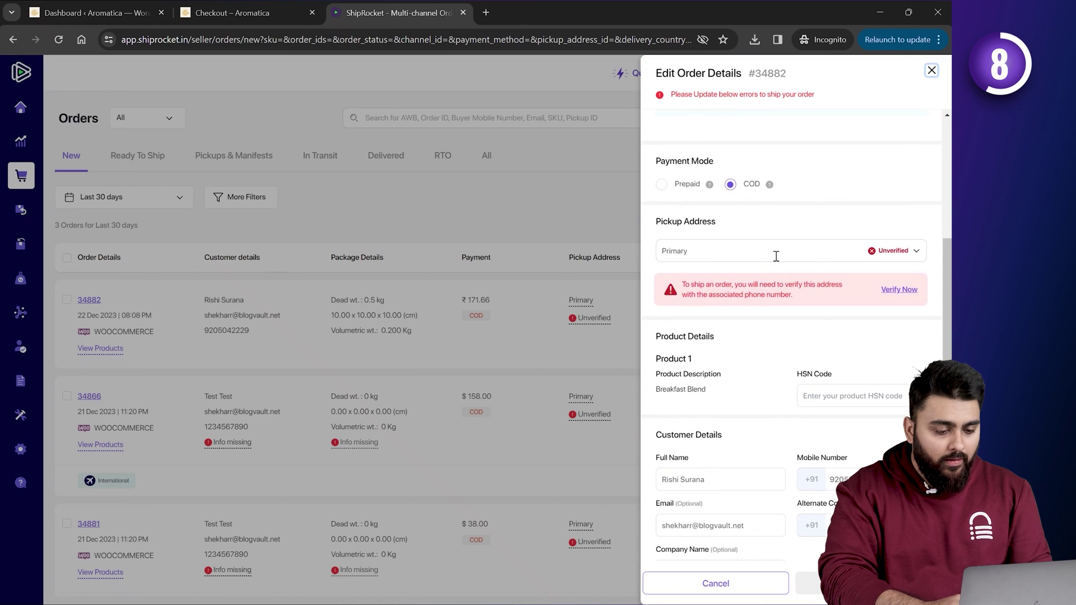
left_click(899, 248)
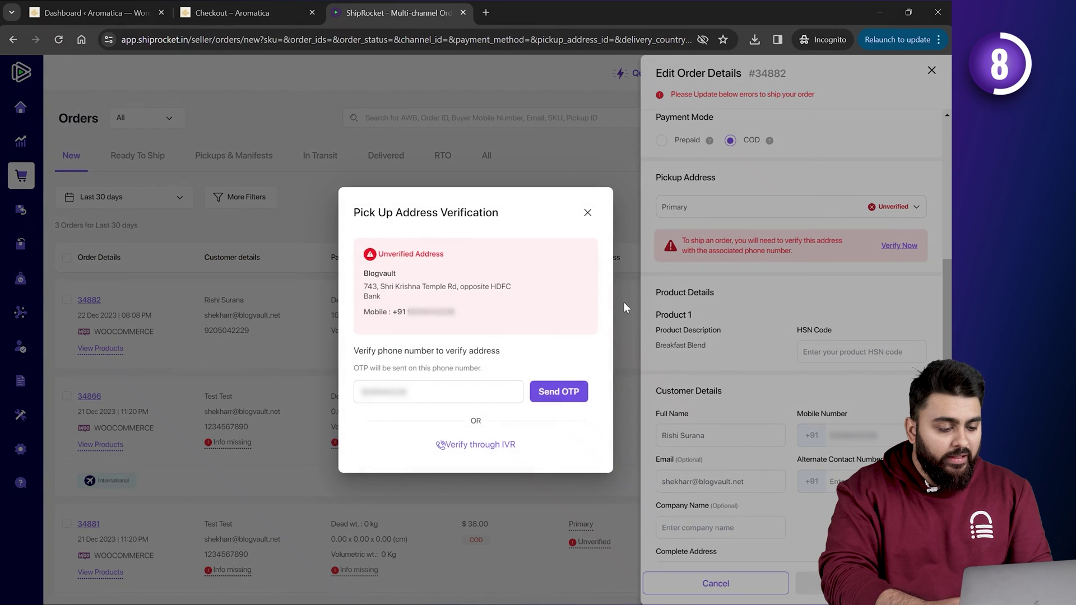
left_click(558, 392)
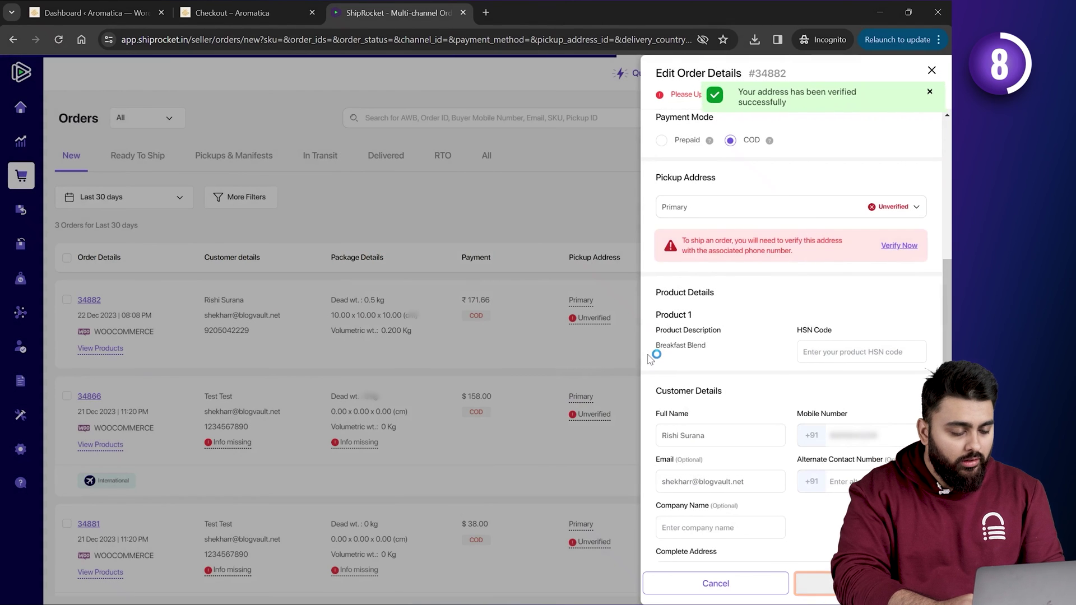
left_click(840, 583)
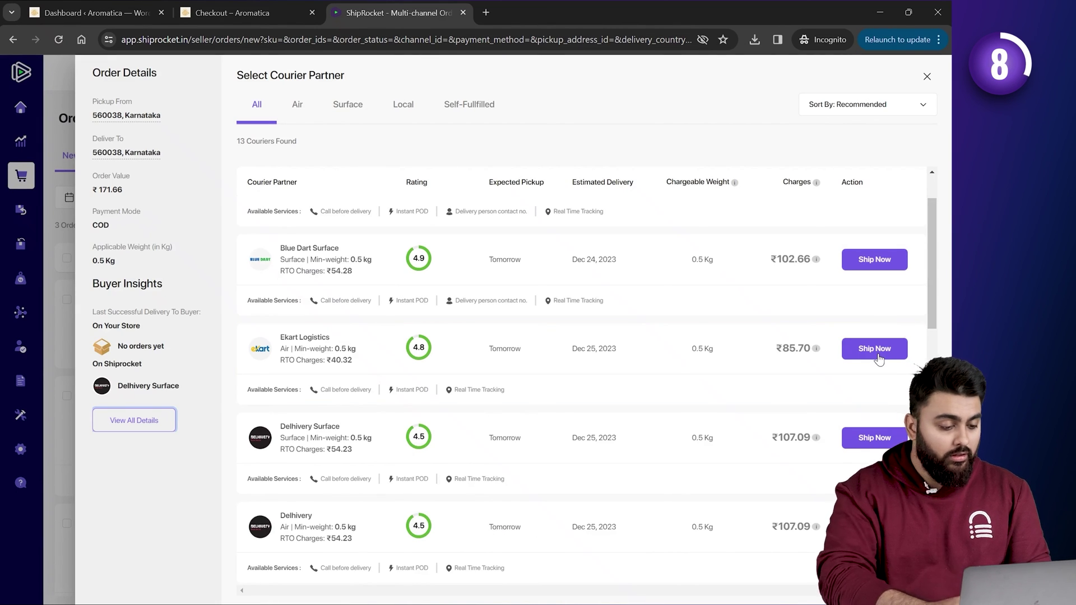
Ship the Breakfast Blend order via Ekart Logistics and schedule its pickup for tomorrow.
left_click(877, 350)
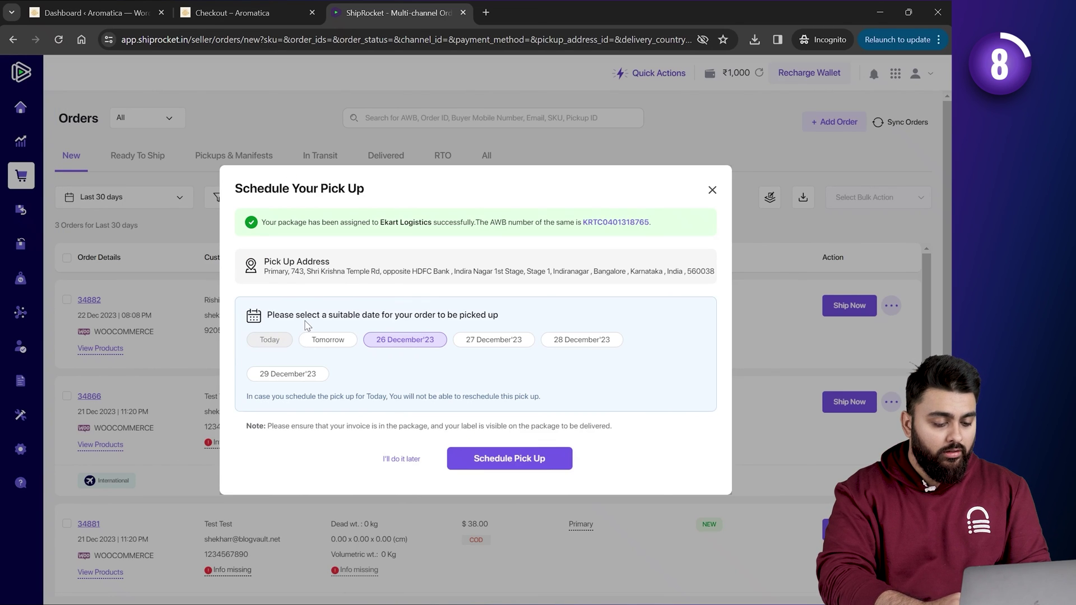
left_click(324, 342)
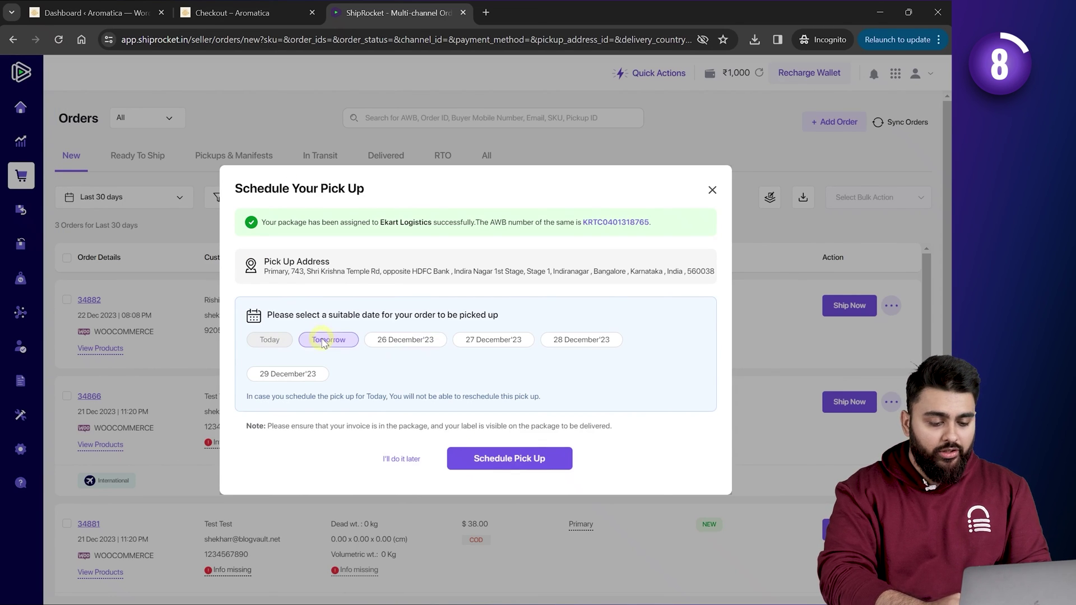
left_click(502, 458)
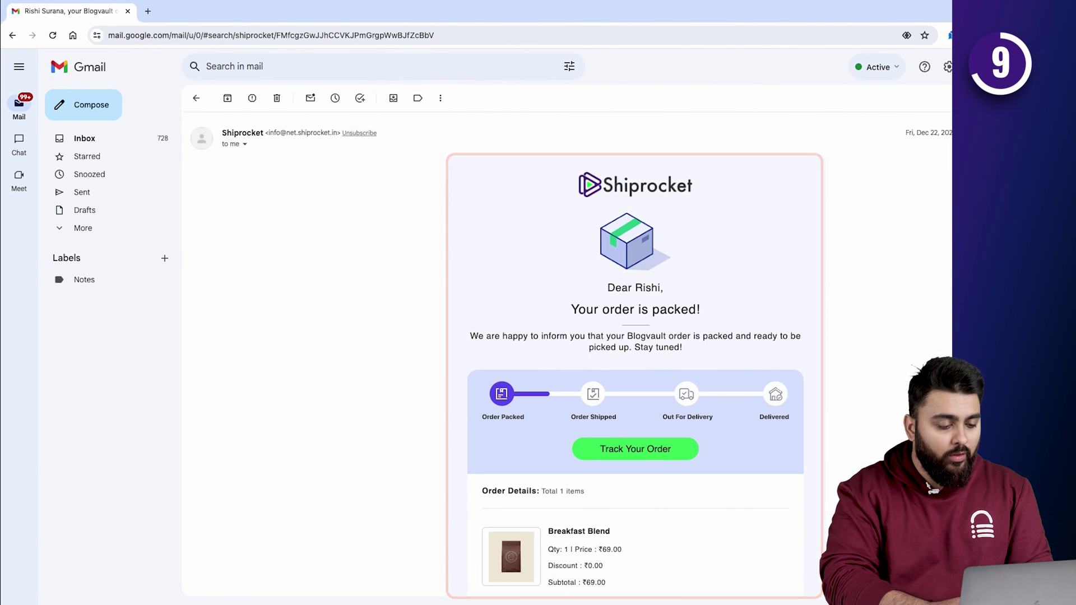
Scroll through the 'Your order is packed!' email for the Breakfast Blend order.
scroll(566, 353, "down", 5)
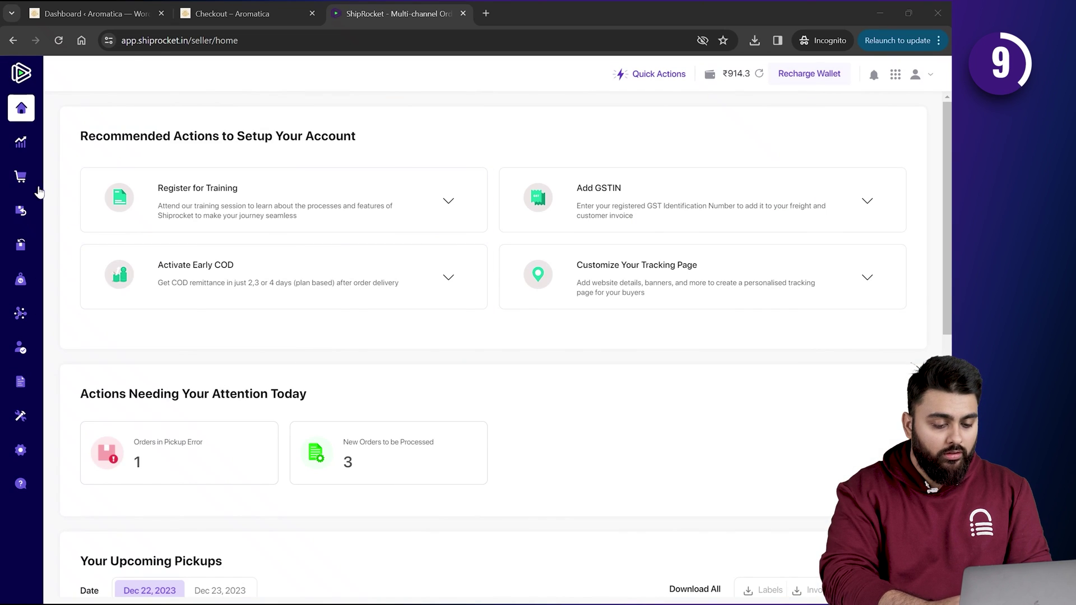
List Ready To Ship orders to find the ₹171.66 COD Ekart shipment.
left_click(33, 177)
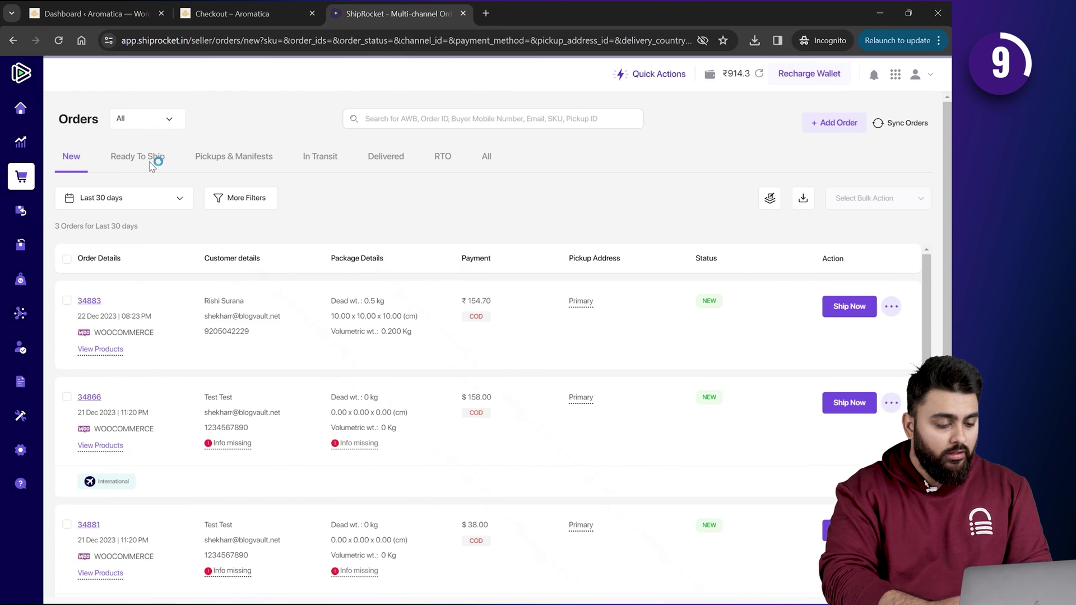
left_click(151, 164)
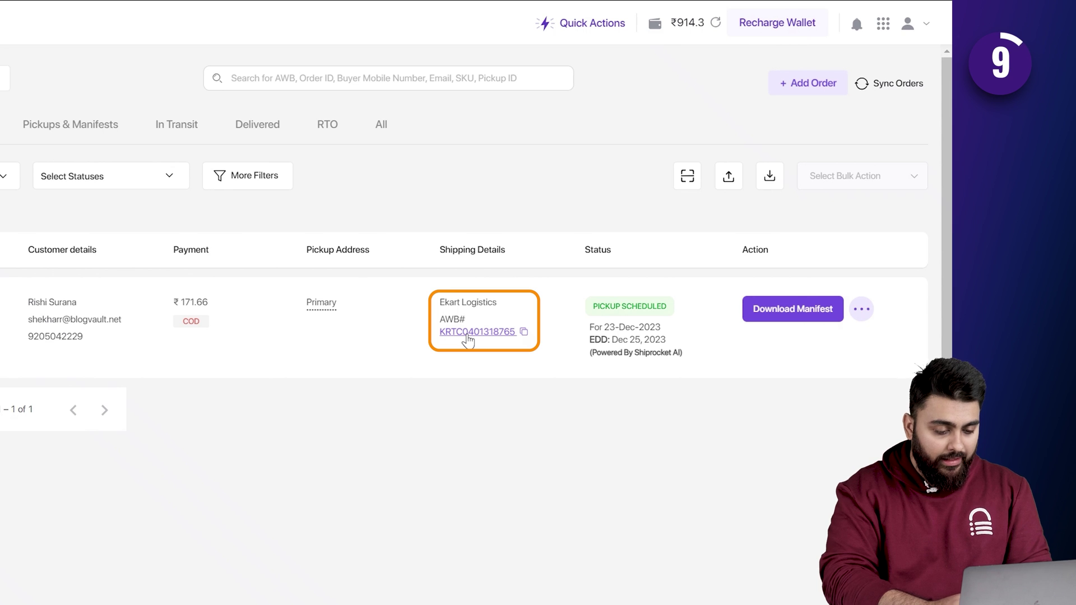
left_click(468, 334)
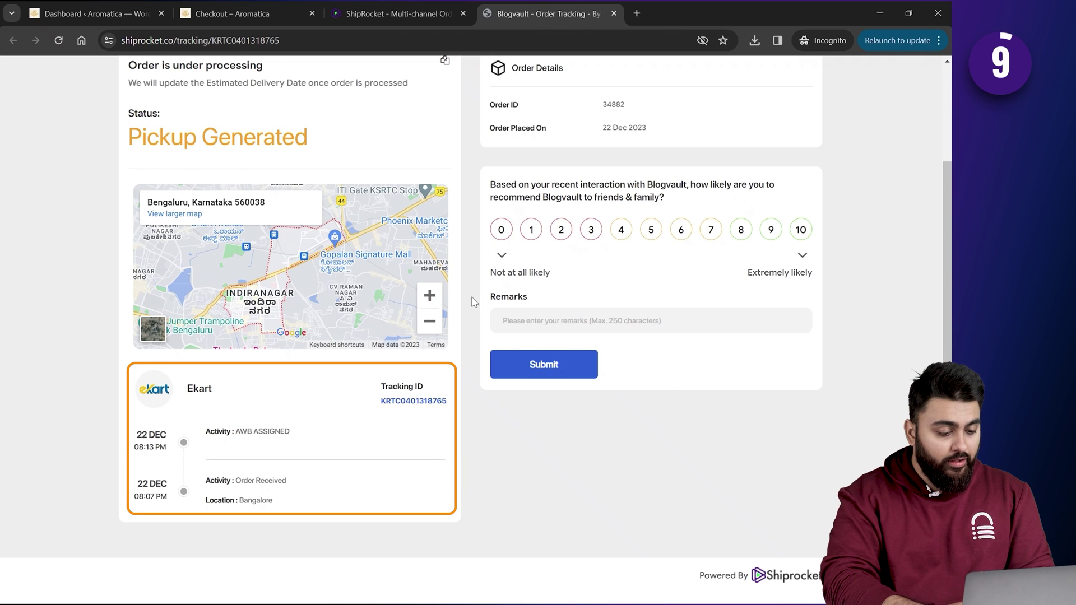